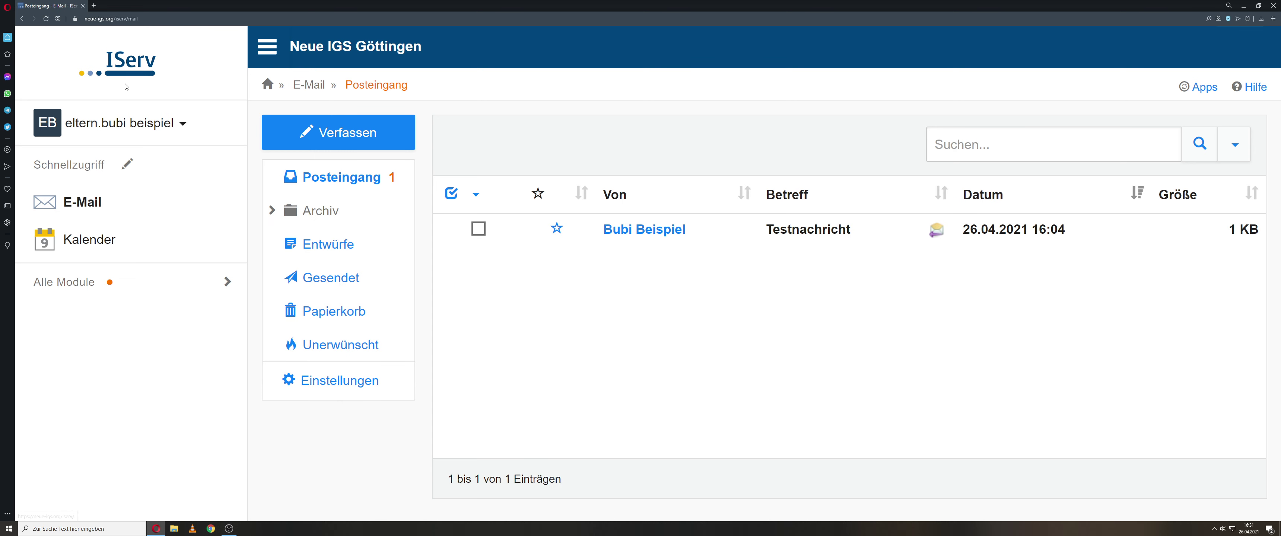
Go to the IServ start page and look over its e-mail, news and calendar overview
click(131, 67)
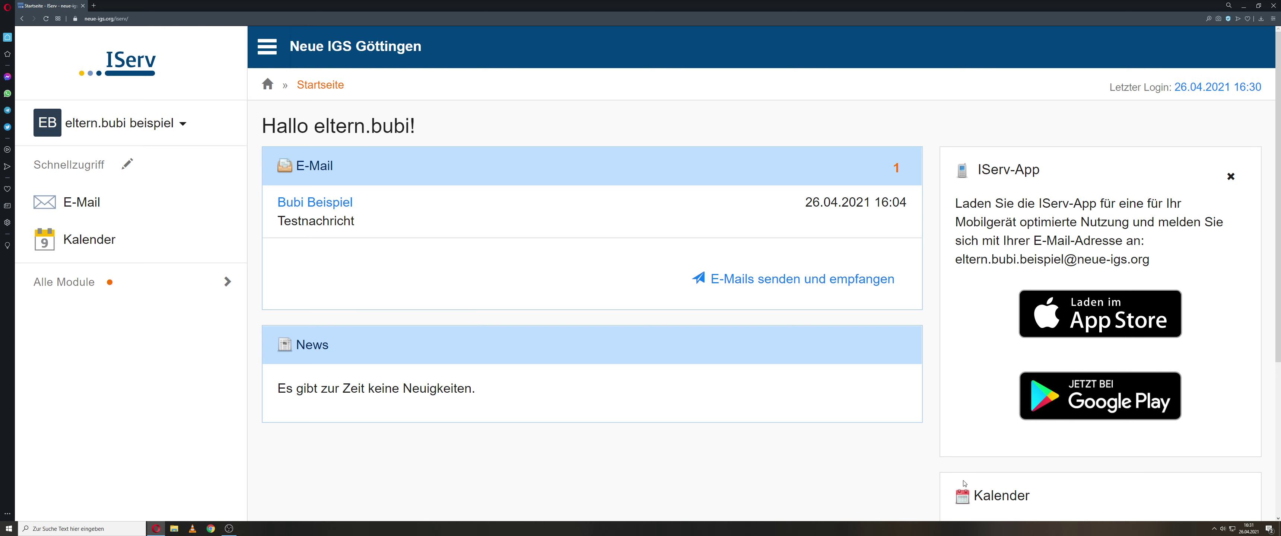
scroll(965, 483, down, 1)
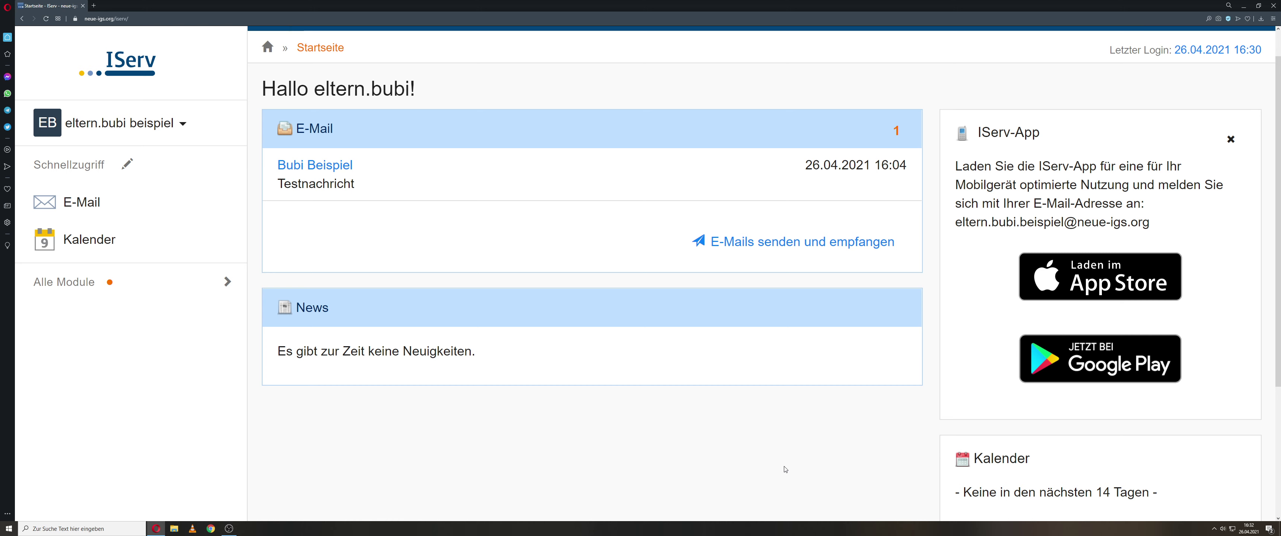
Open the password change form in the account's profile and bring up its old password field
click(111, 126)
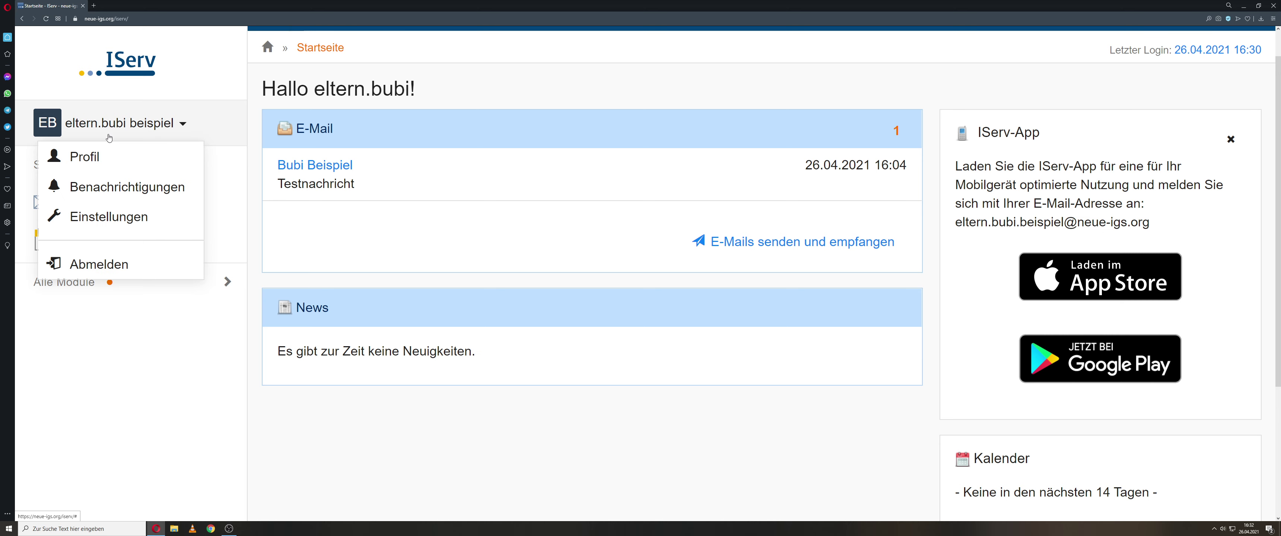
click(90, 160)
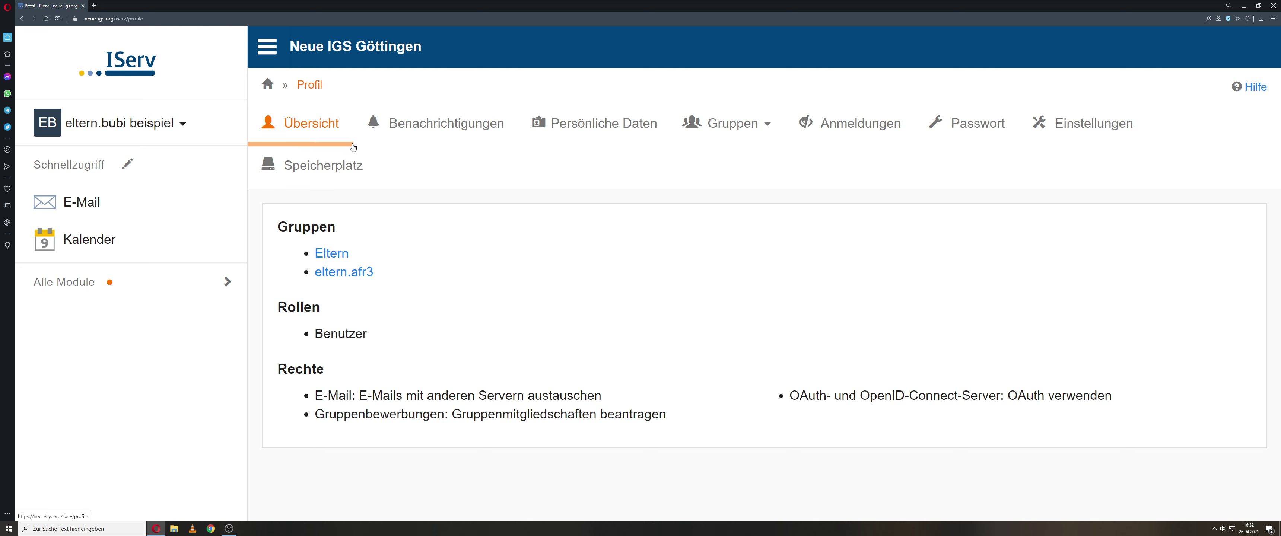
click(971, 126)
scroll(572, 235, down, 2)
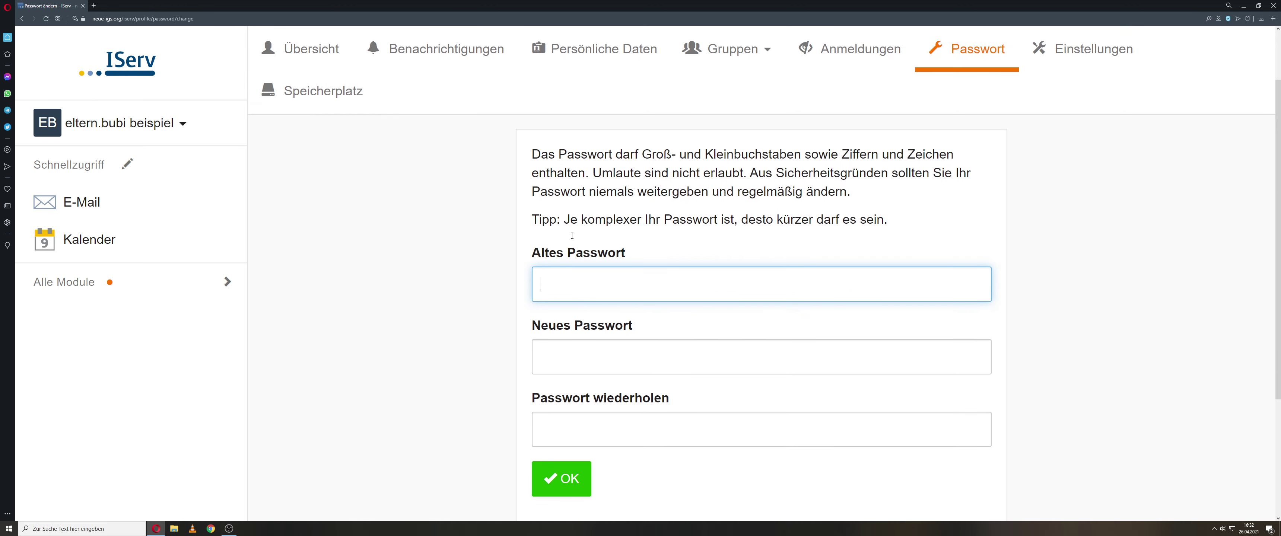
click(573, 287)
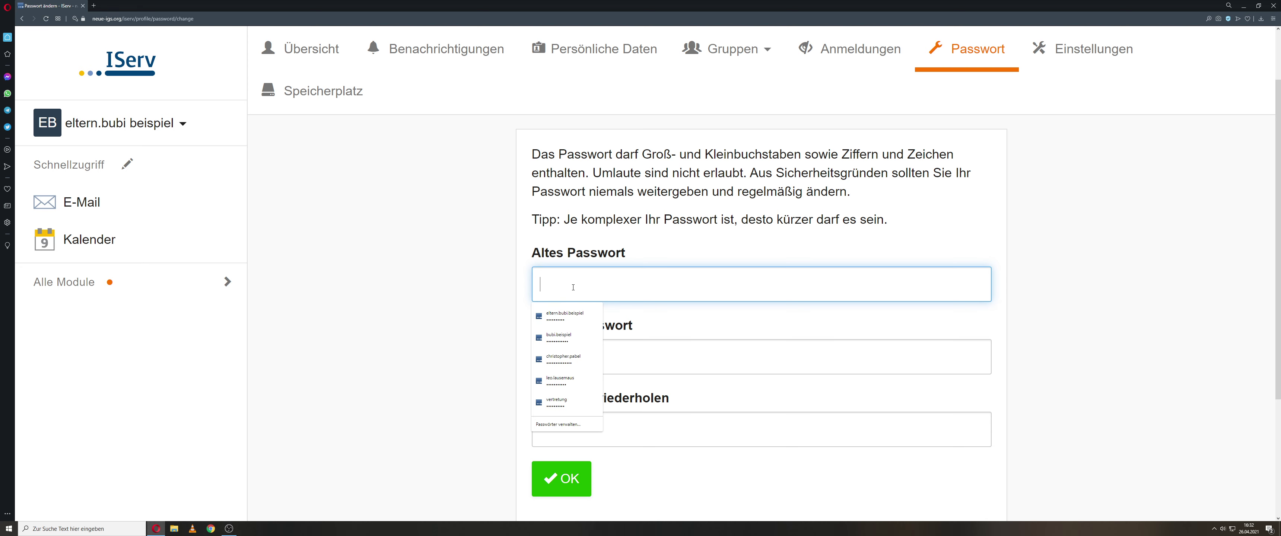
click(528, 302)
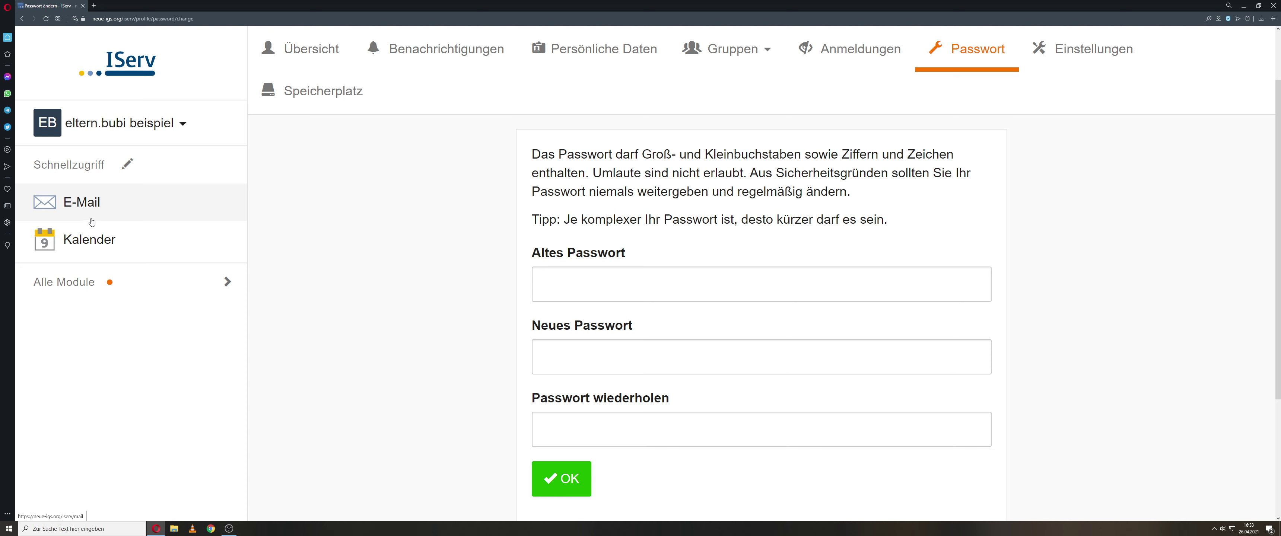
Expand the list of all modules and look through it from Adressbuch to Videokonferenzen
click(227, 283)
scroll(219, 239, down, 4)
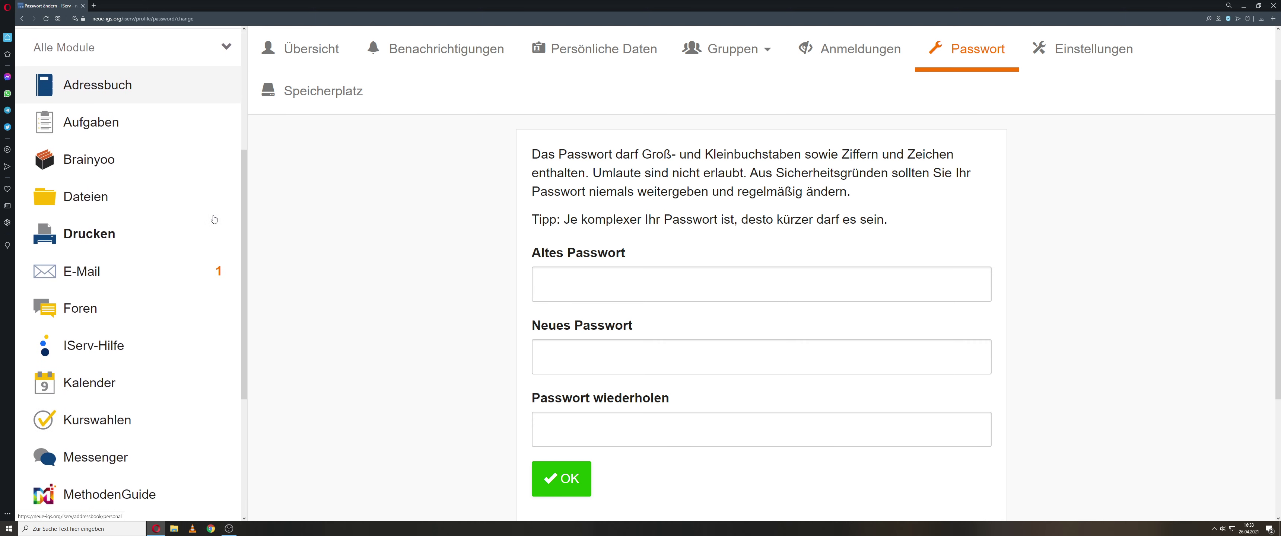
scroll(214, 222, down, 6)
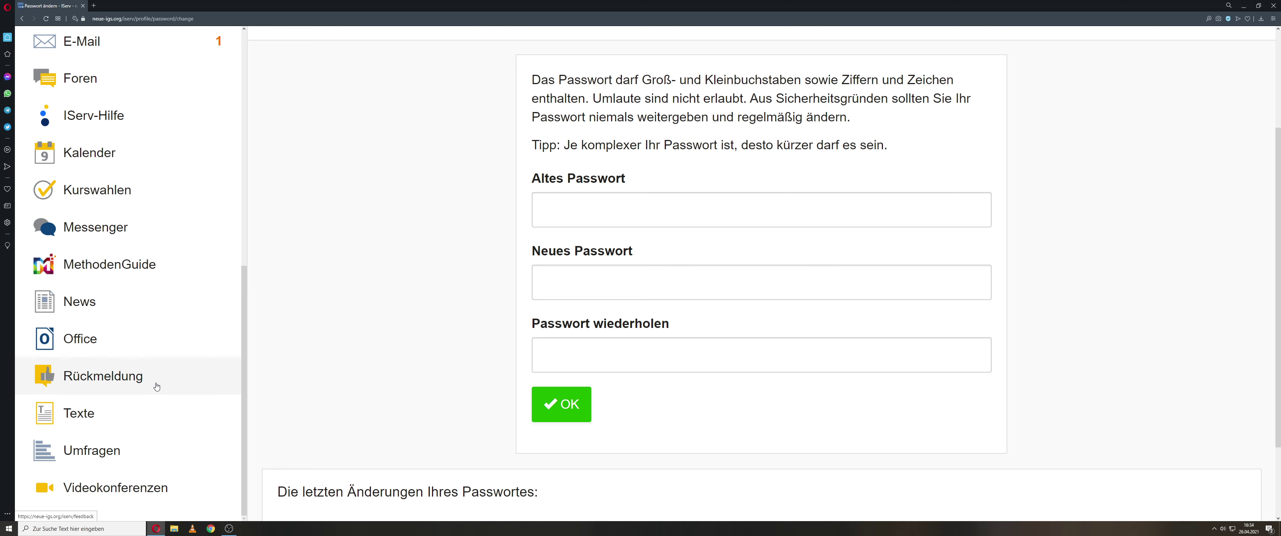
scroll(156, 387, up, 10)
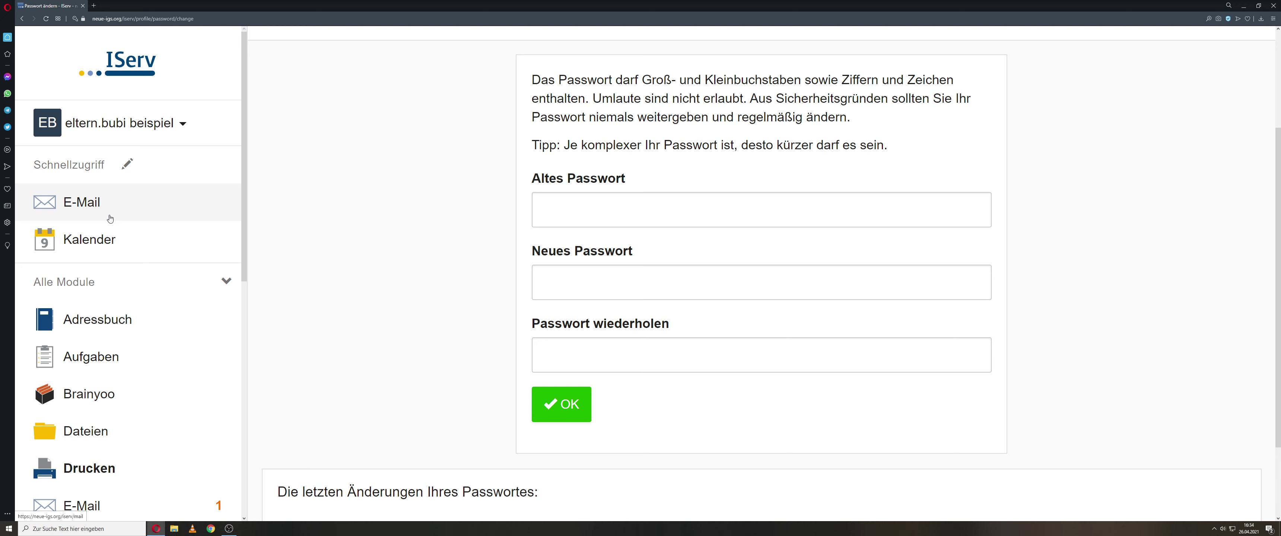
Edit the quick access list by removing Kalender and adding it back from the module list
click(128, 164)
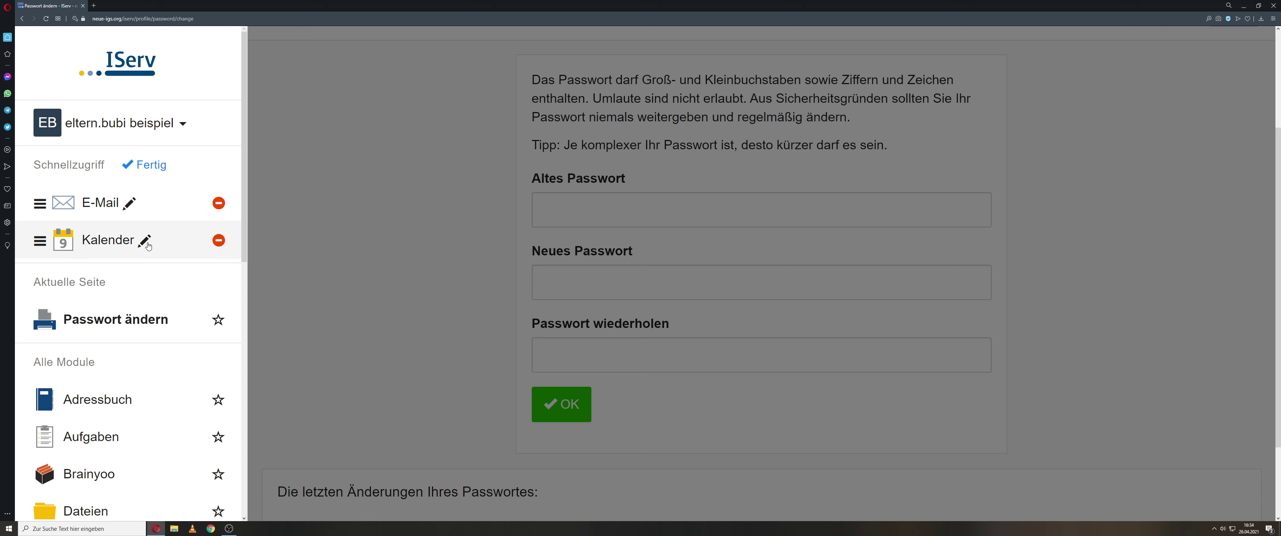
click(219, 241)
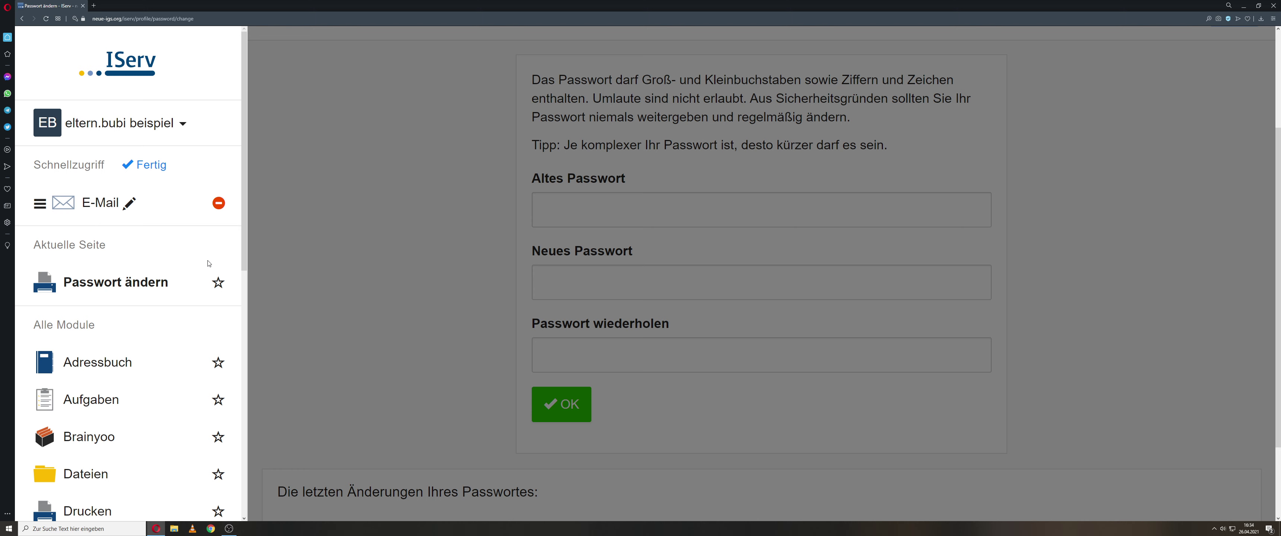
scroll(204, 329, down, 6)
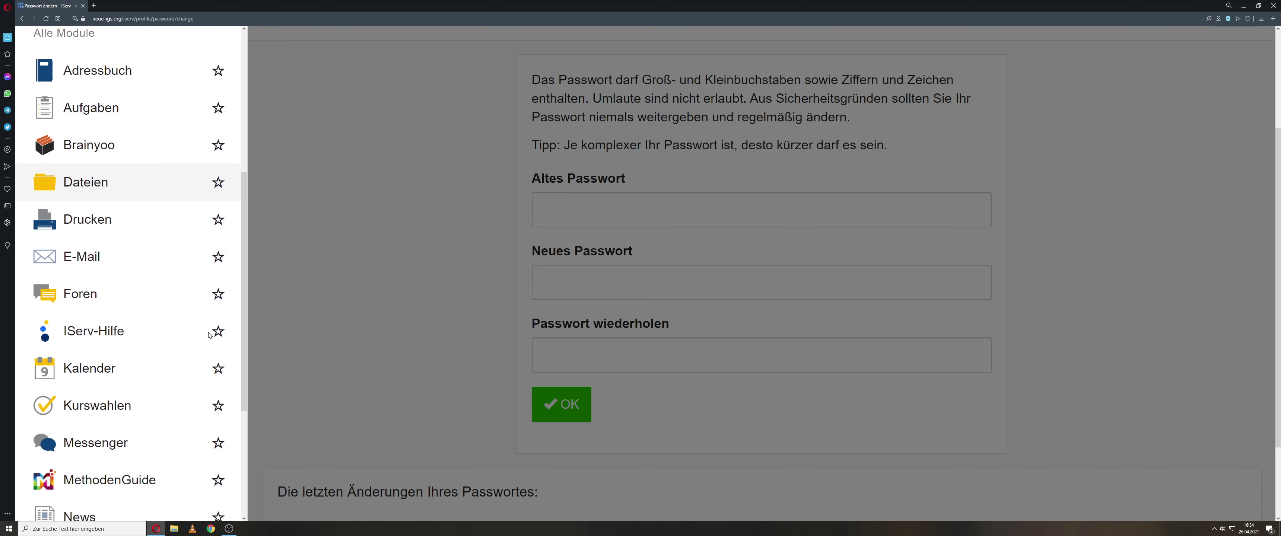
click(218, 363)
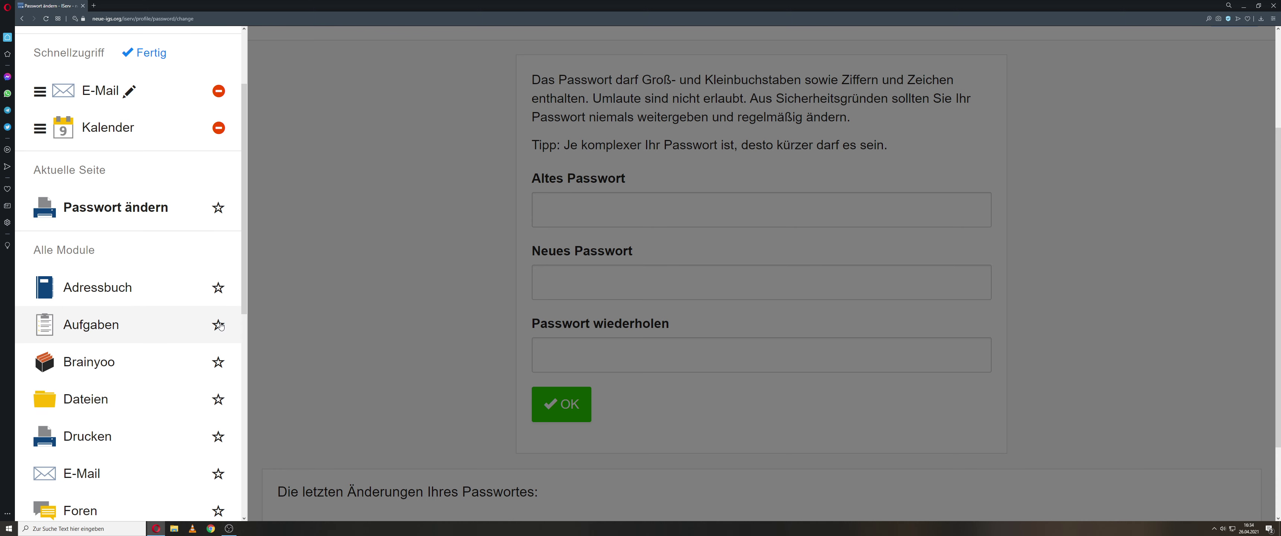
scroll(220, 326, up, 3)
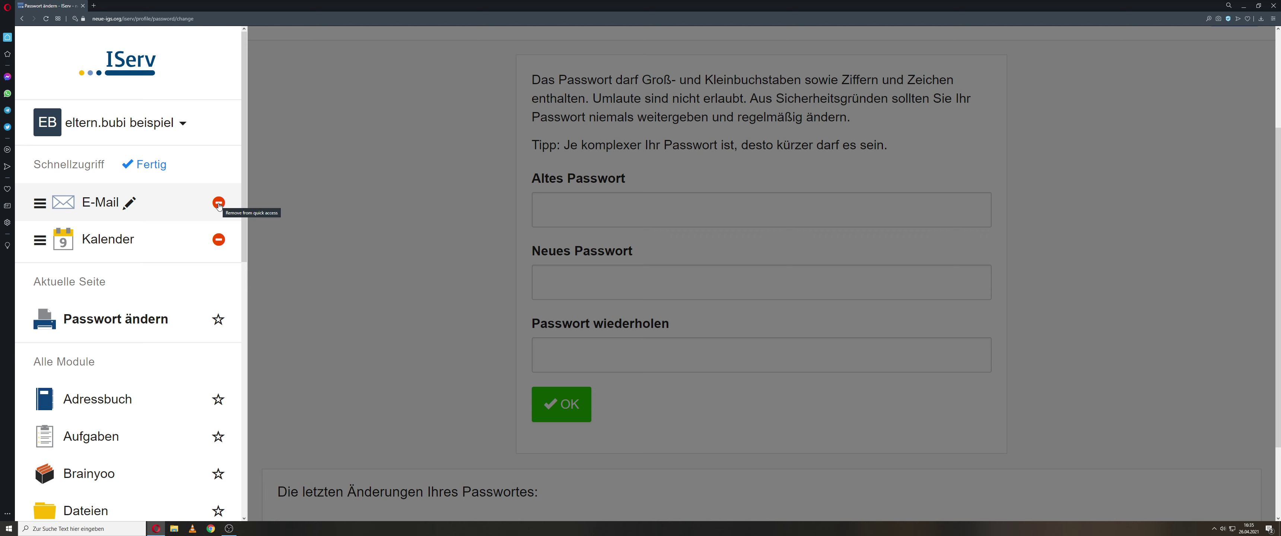
Reorder the quick access by moving E-Mail below Kalender and back above it
drag(43, 199, 62, 274)
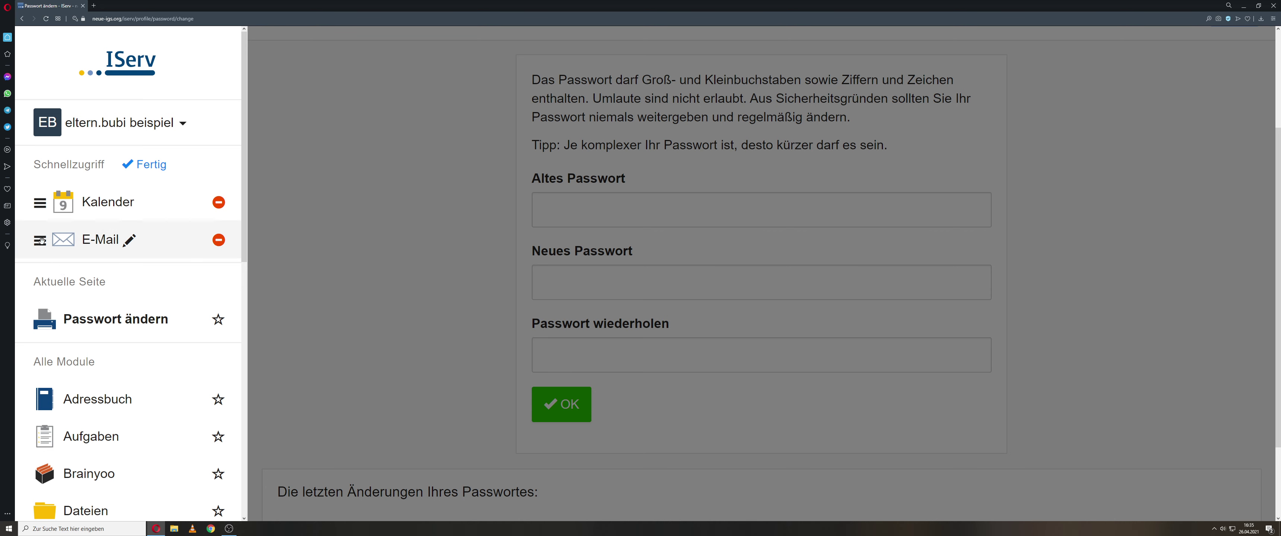
drag(40, 241, 48, 208)
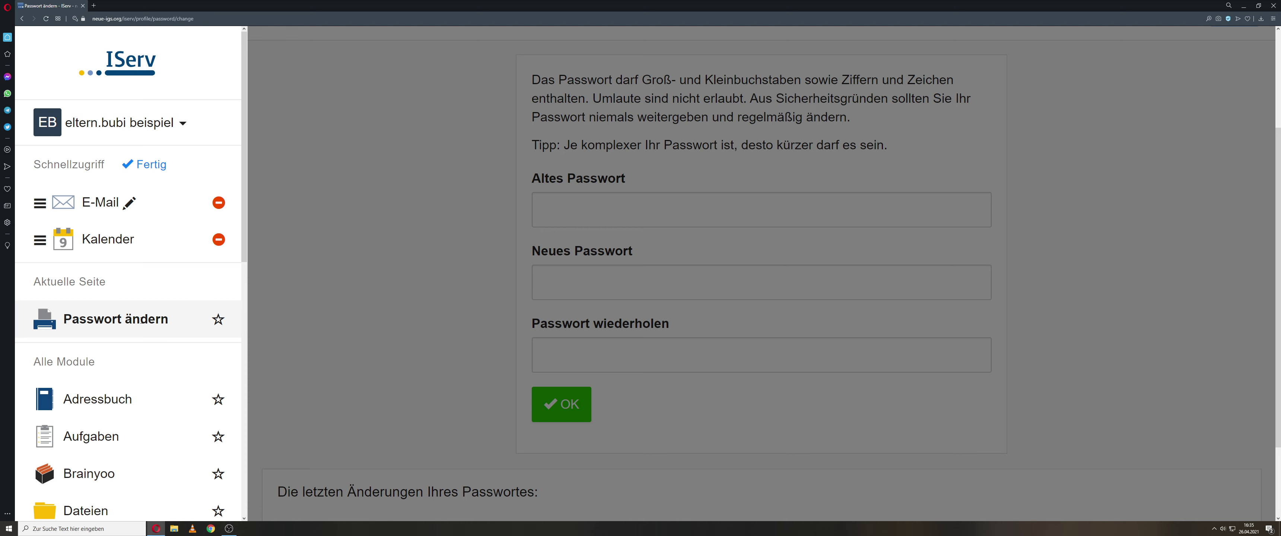
Add the current page Passwort ändern to the quick access and save the list
scroll(139, 348, down, 8)
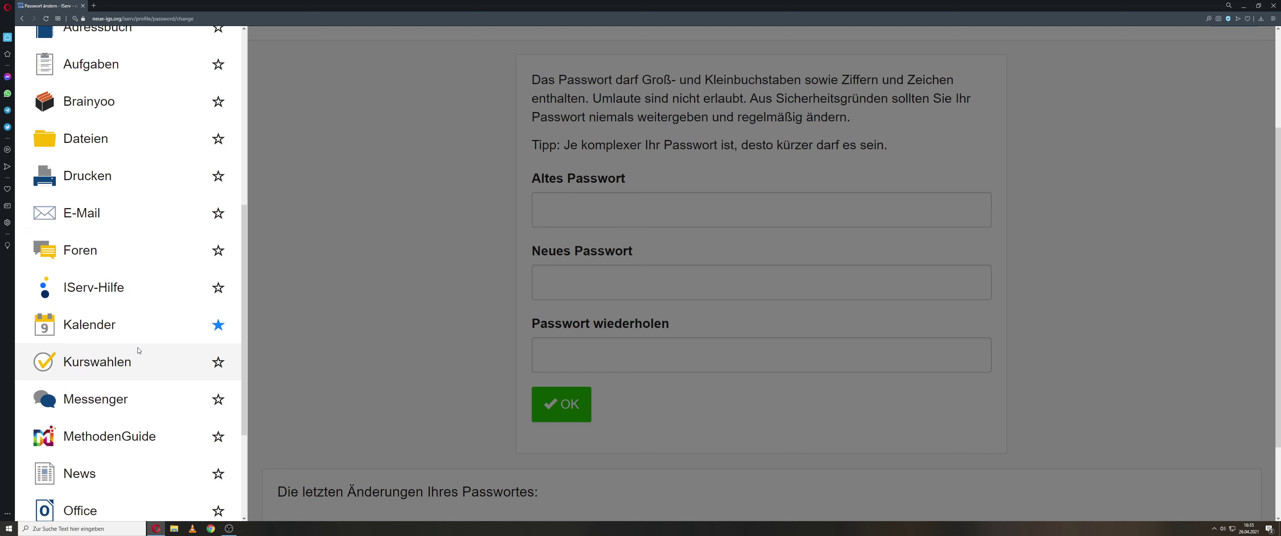
scroll(139, 350, up, 7)
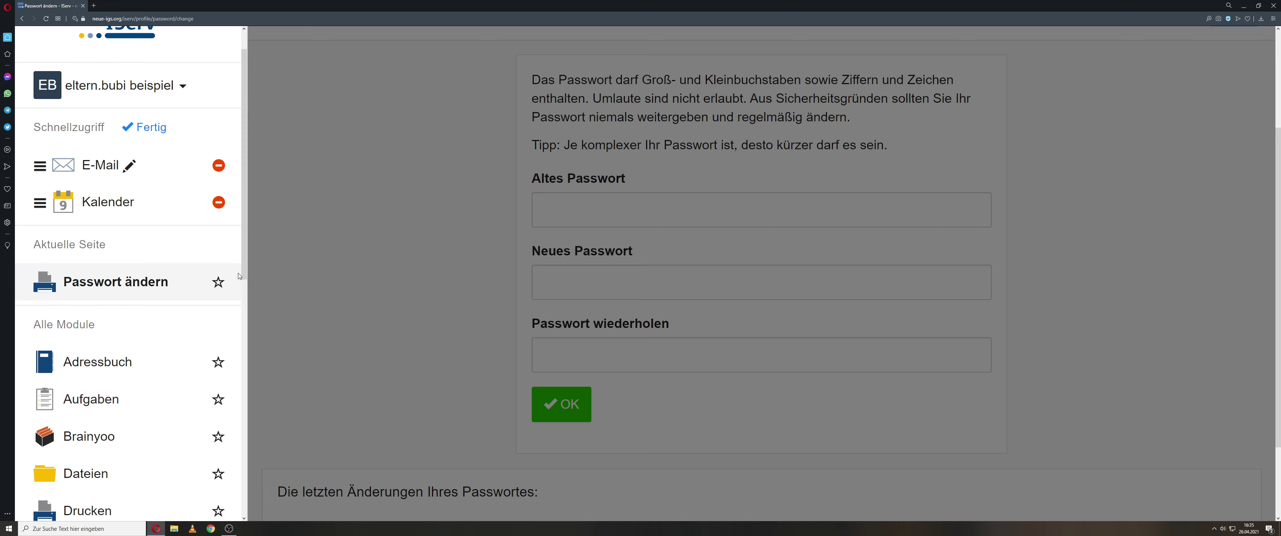
click(218, 282)
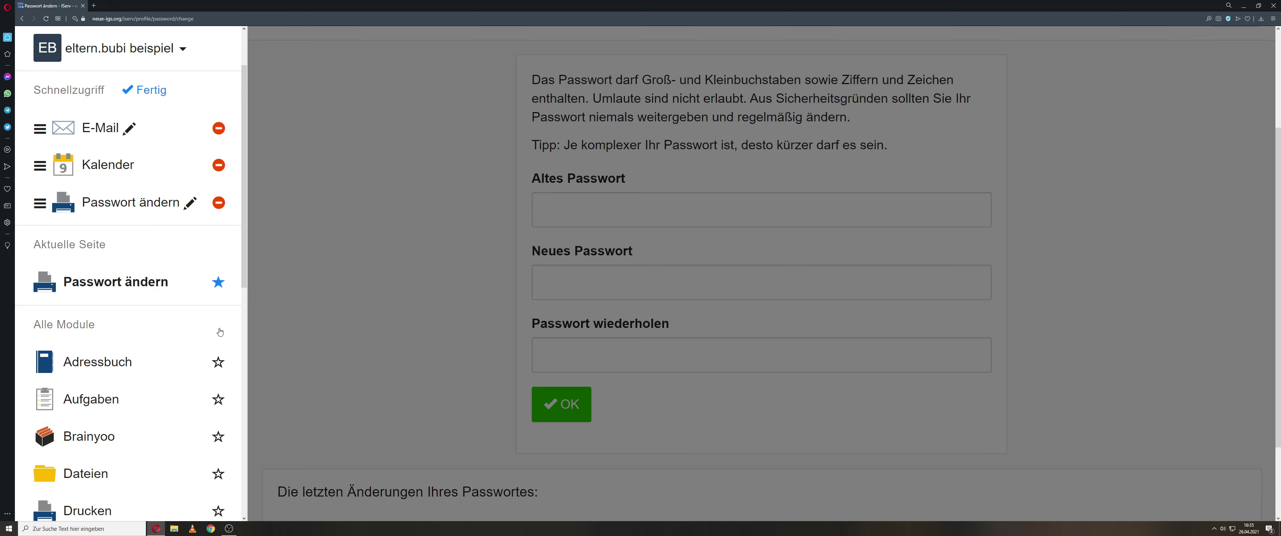
click(156, 91)
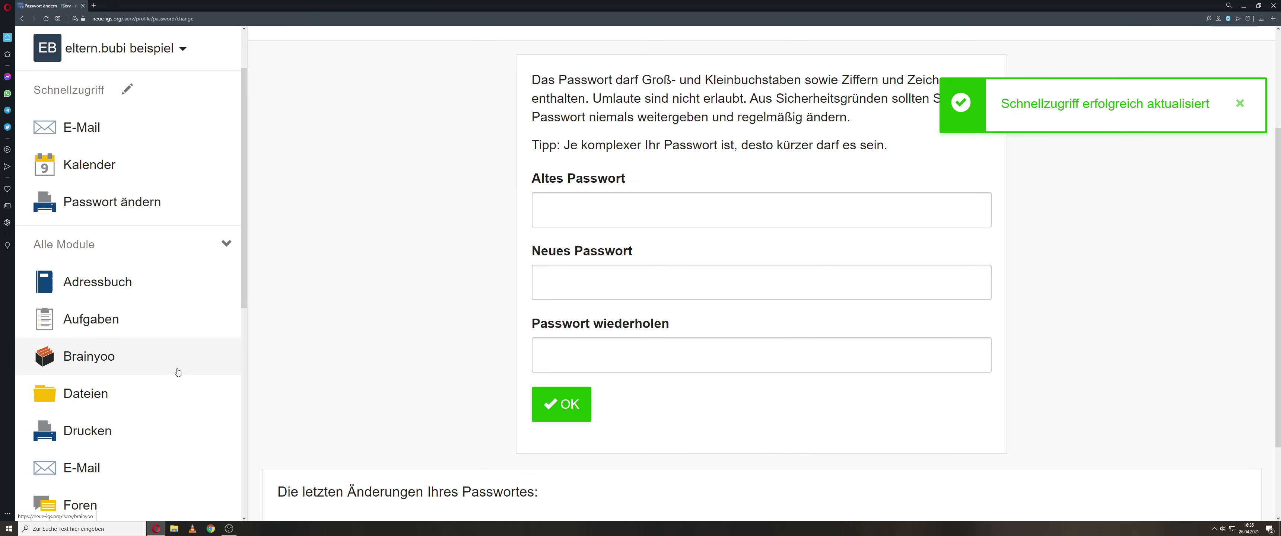
Try the quick access entries by opening Passwort ändern, switching to E-Mail and returning to Passwort ändern
scroll(174, 386, down, 3)
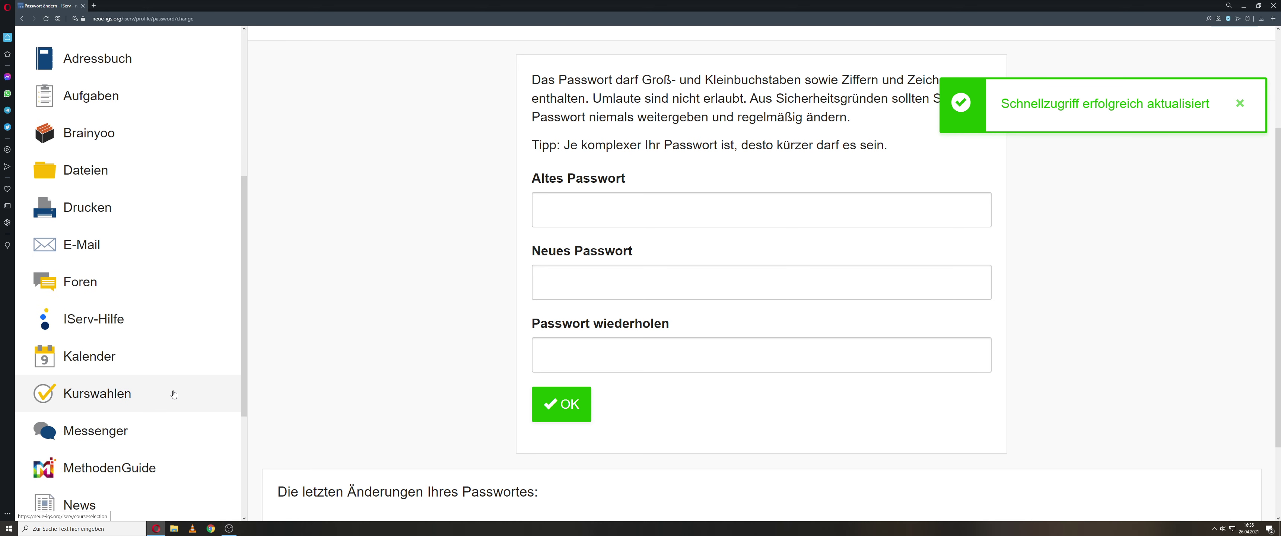
scroll(180, 389, up, 2)
scroll(181, 389, up, 3)
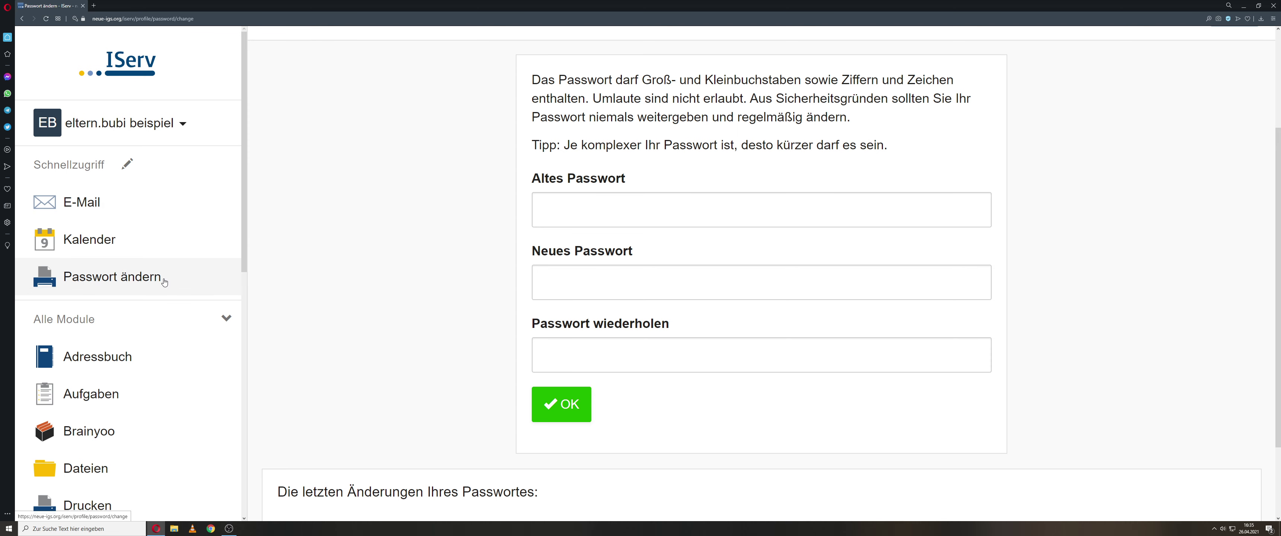
scroll(191, 291, up, 3)
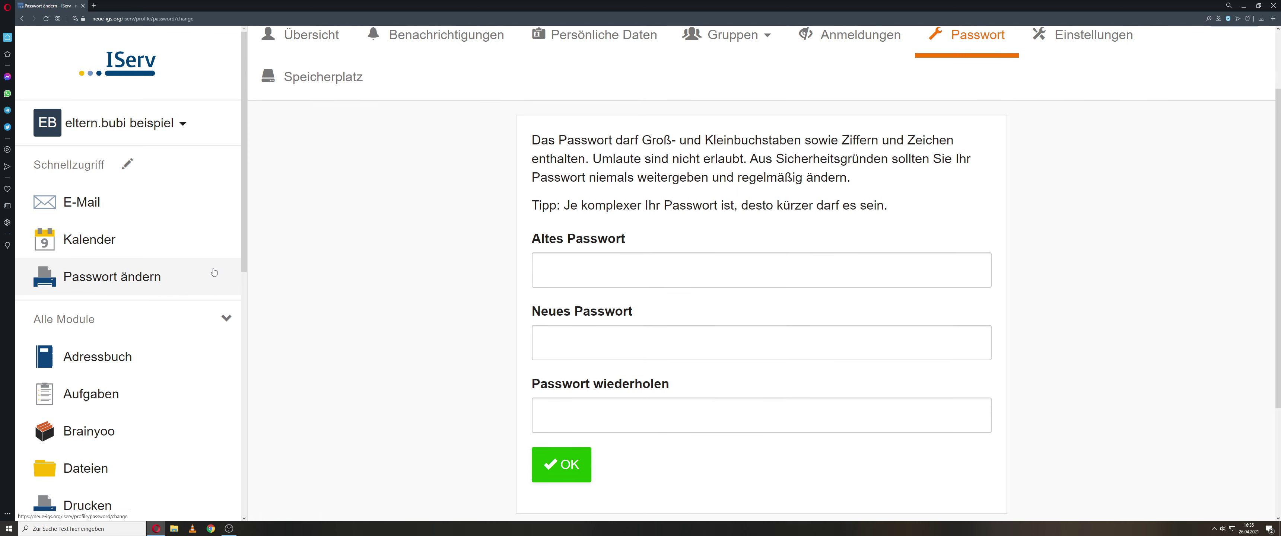
click(148, 277)
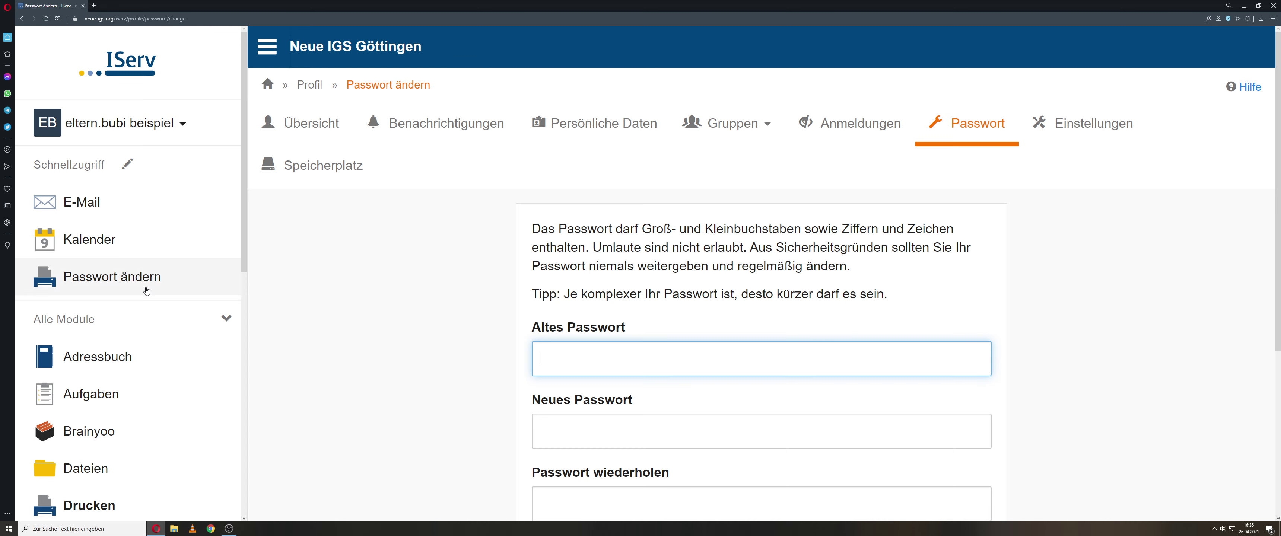
click(138, 242)
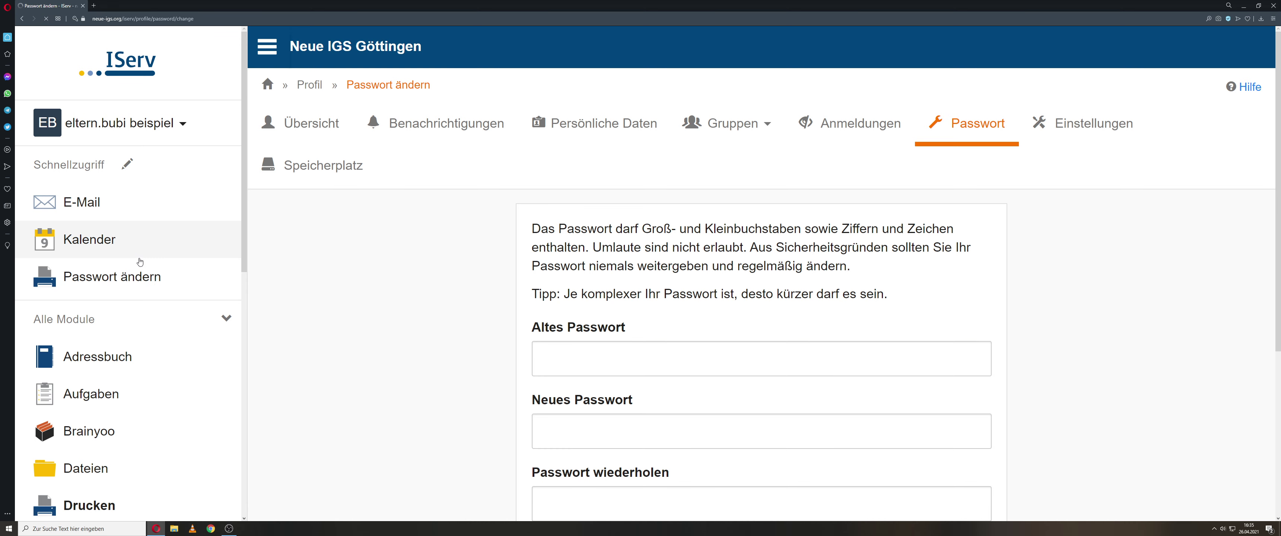
click(135, 214)
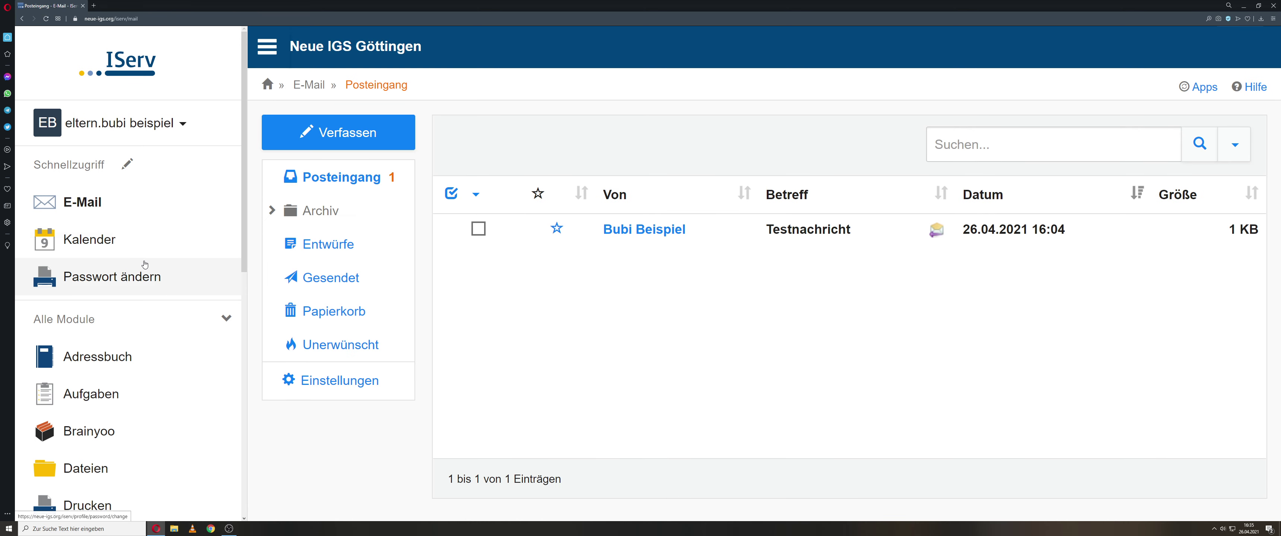
click(139, 277)
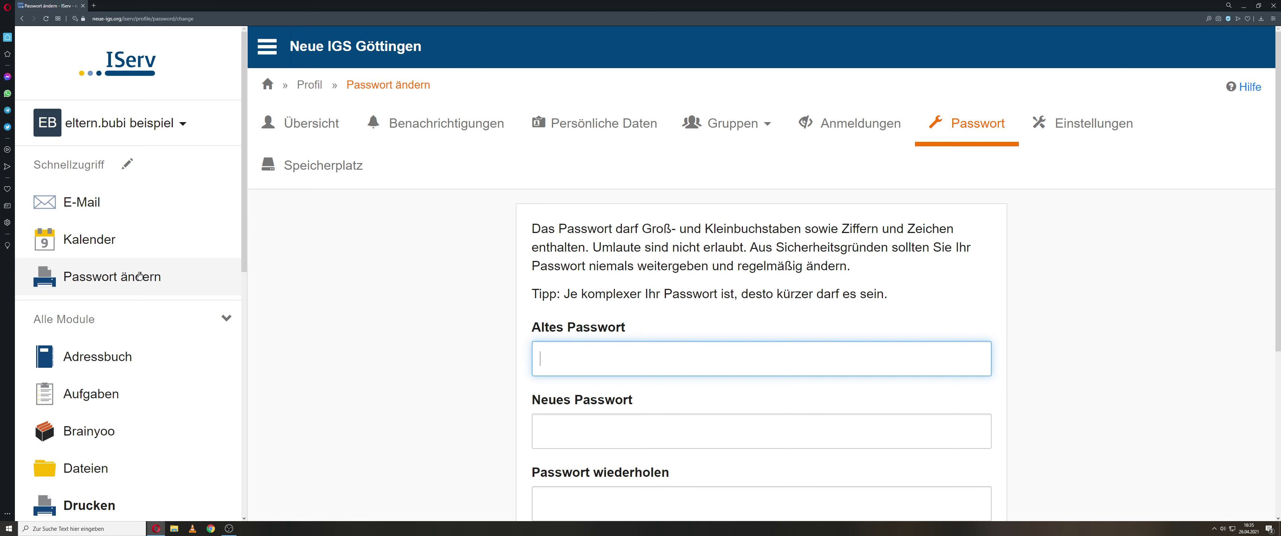
Remove Passwort ändern from the quick access and save the list
click(128, 164)
click(219, 277)
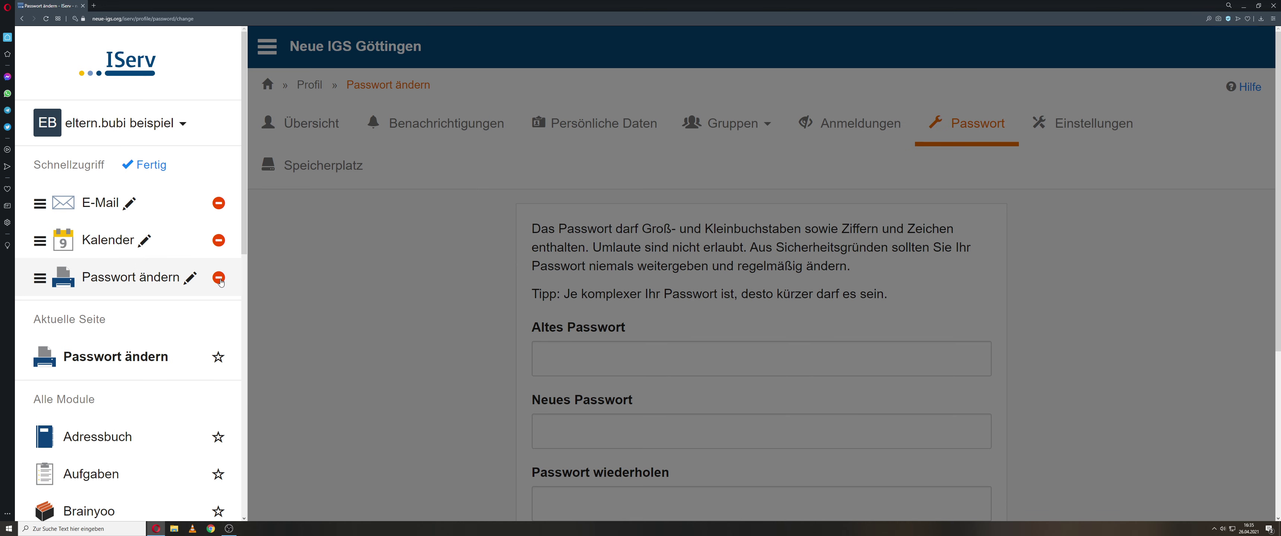
click(151, 164)
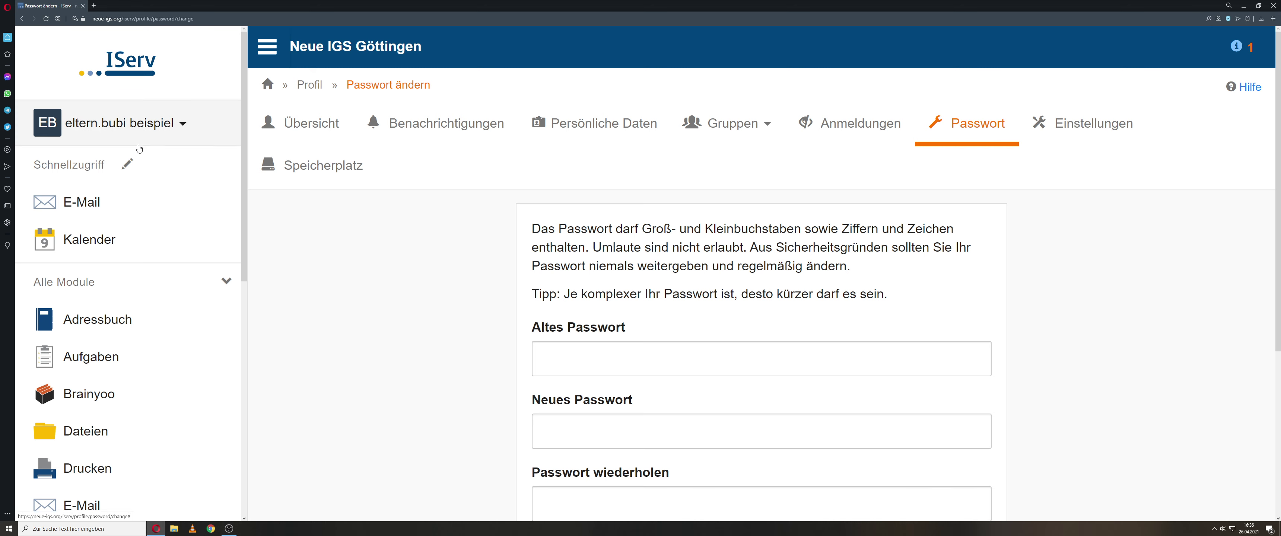
Open the E-Mail inbox from the quick access
click(92, 206)
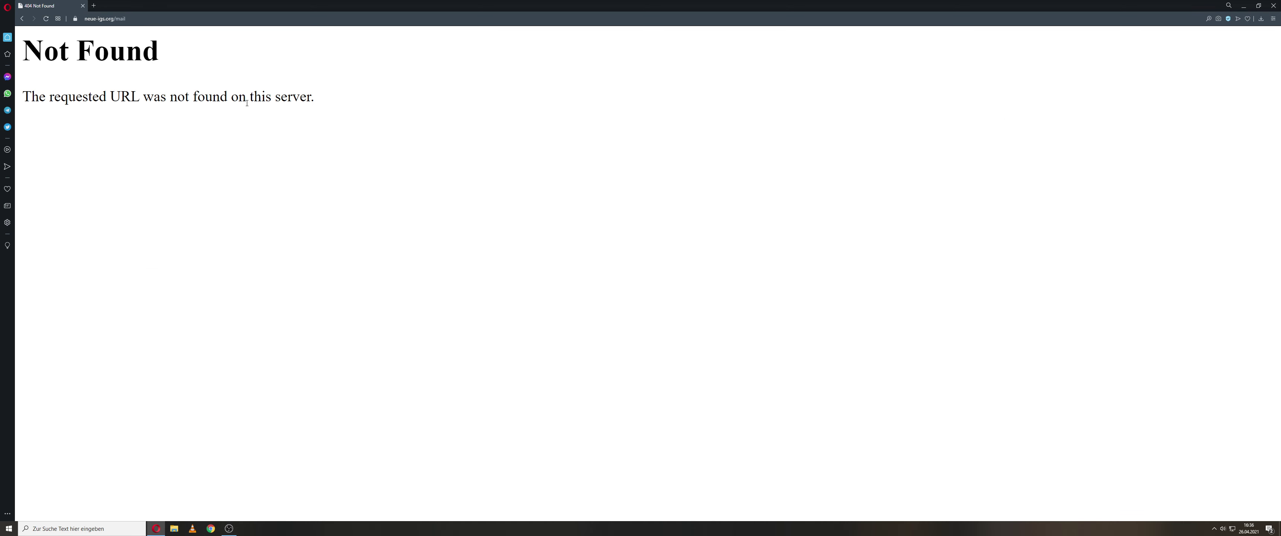
click(27, 17)
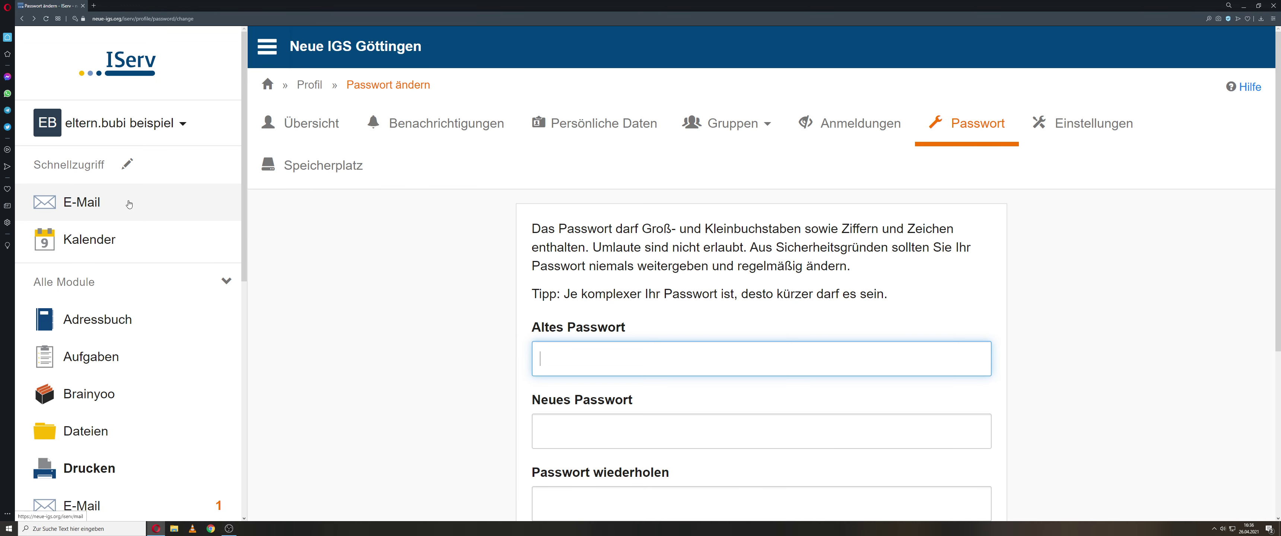
click(128, 204)
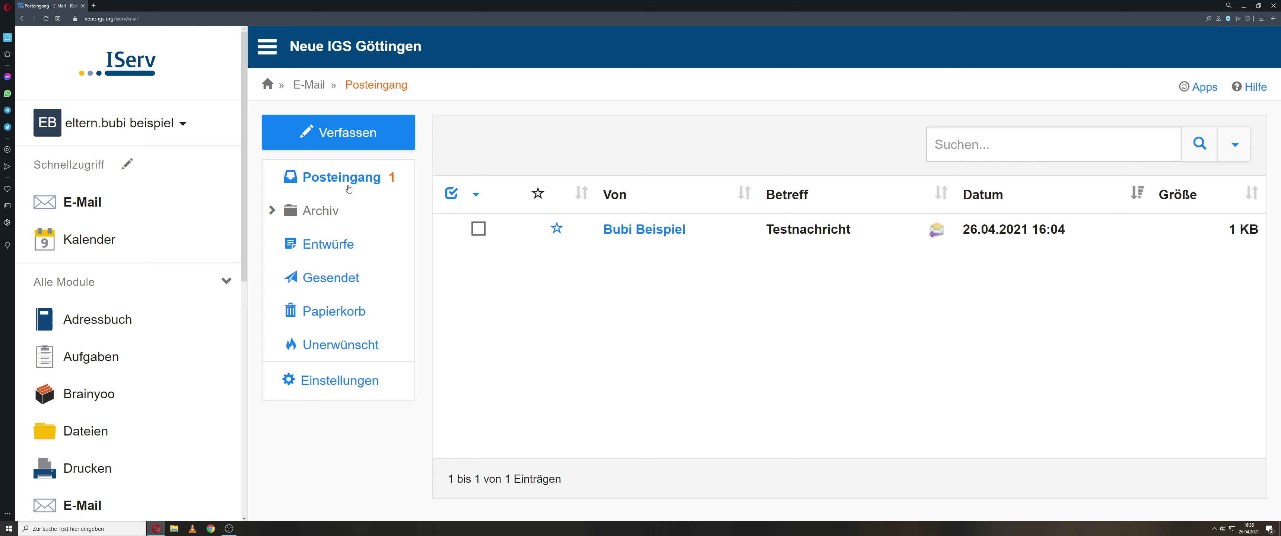
Open the message Testnachricht in the inbox and write the reply "Ja." above the quoted text
click(641, 232)
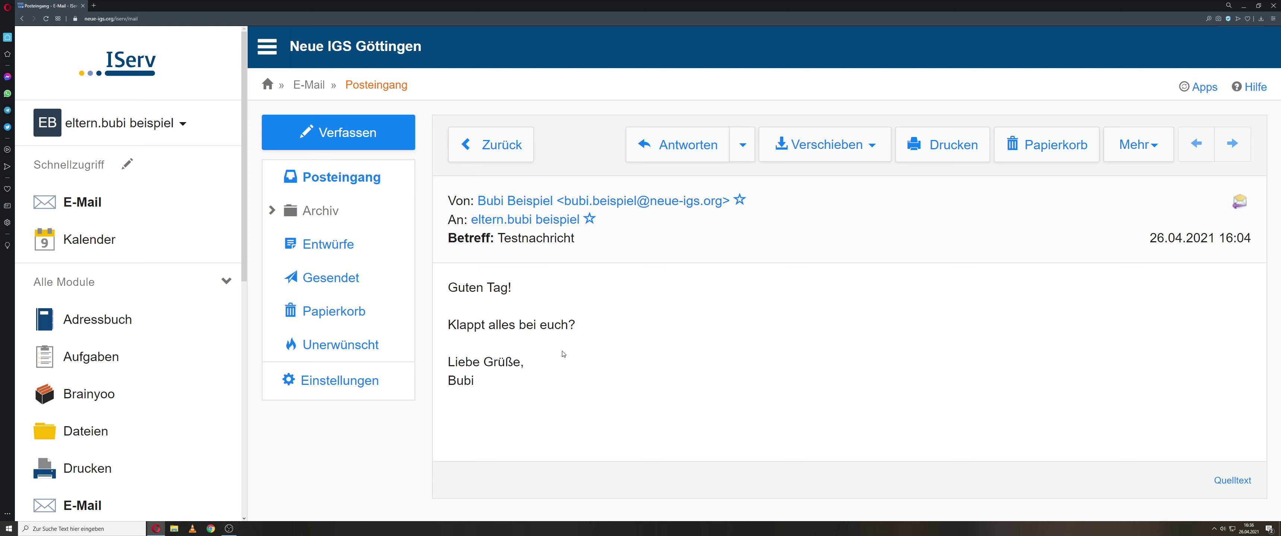
click(675, 151)
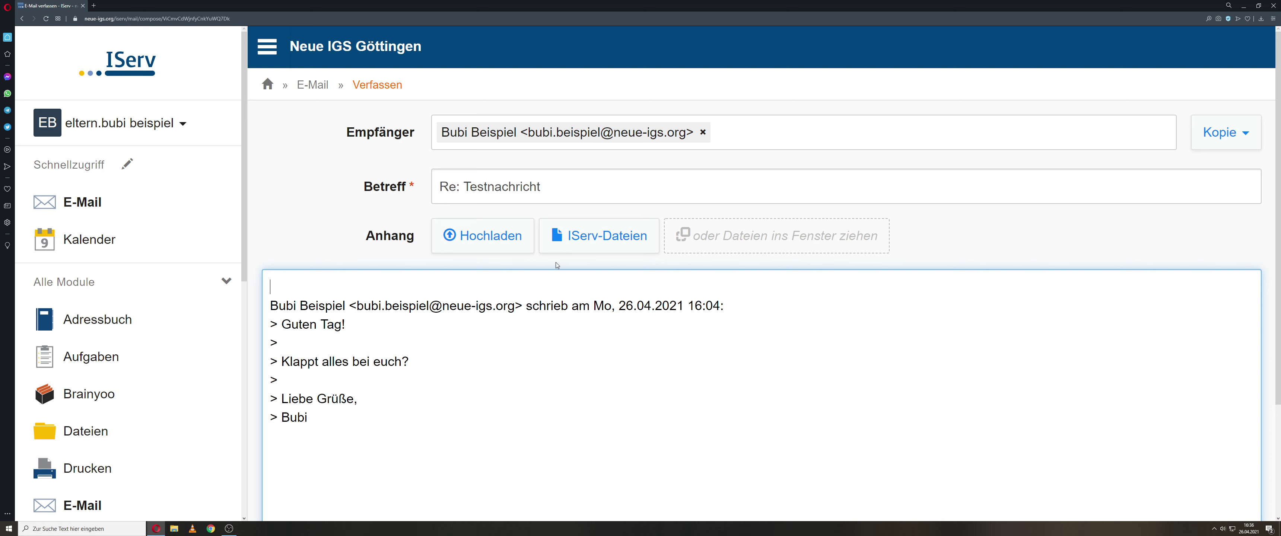
text(Ja.)
key(Return)
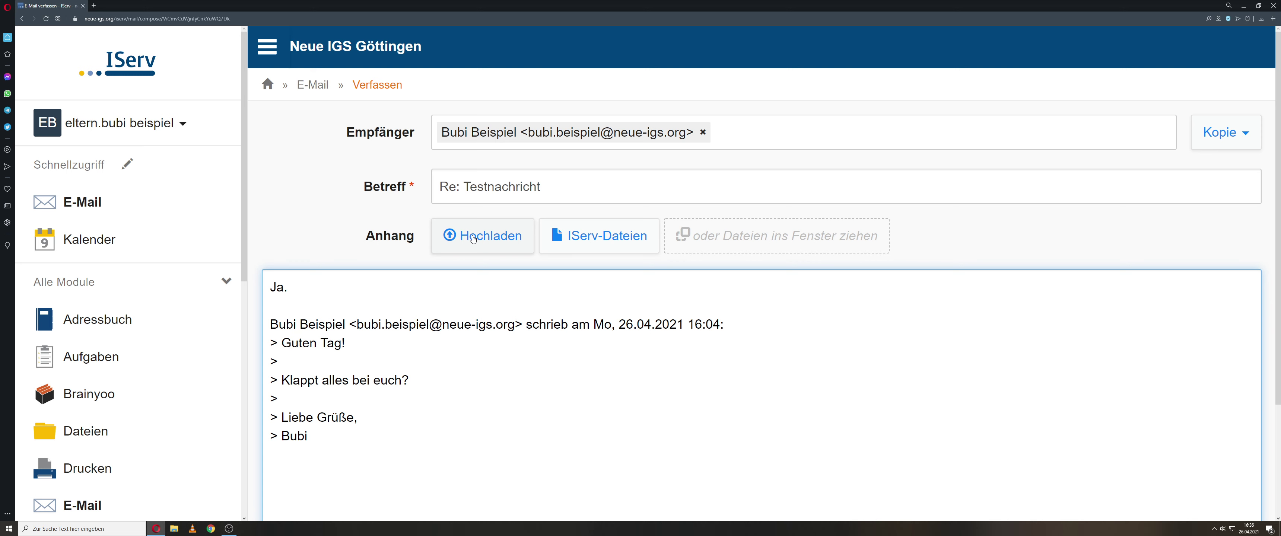
Show the Kopie and Blindkopie fields of the reply, leave them empty, and send the reply
click(1224, 136)
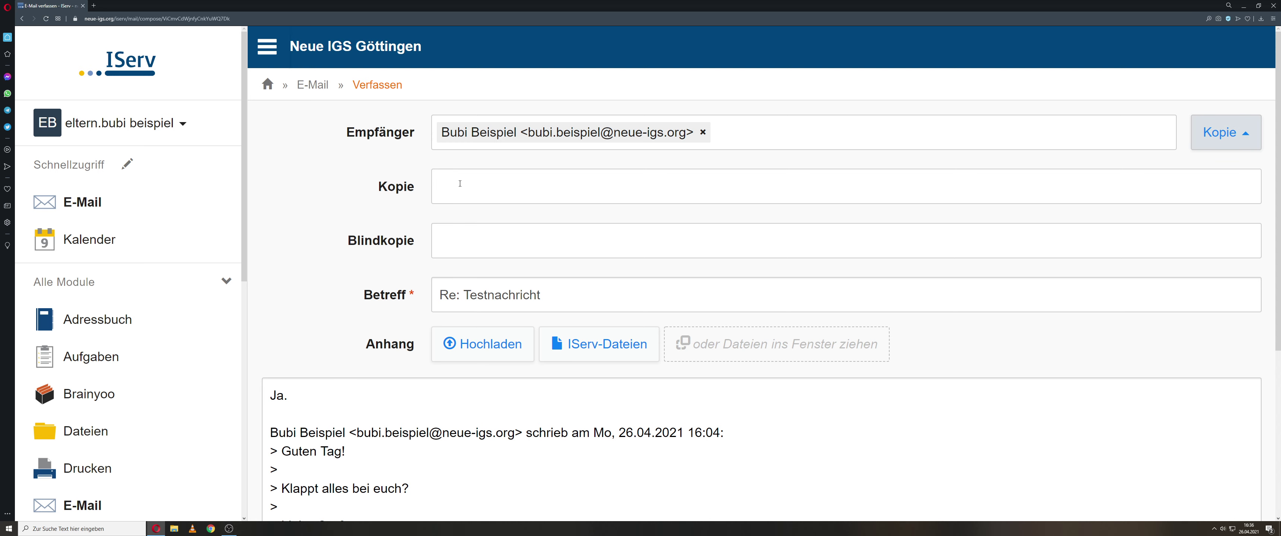
scroll(374, 211, down, 5)
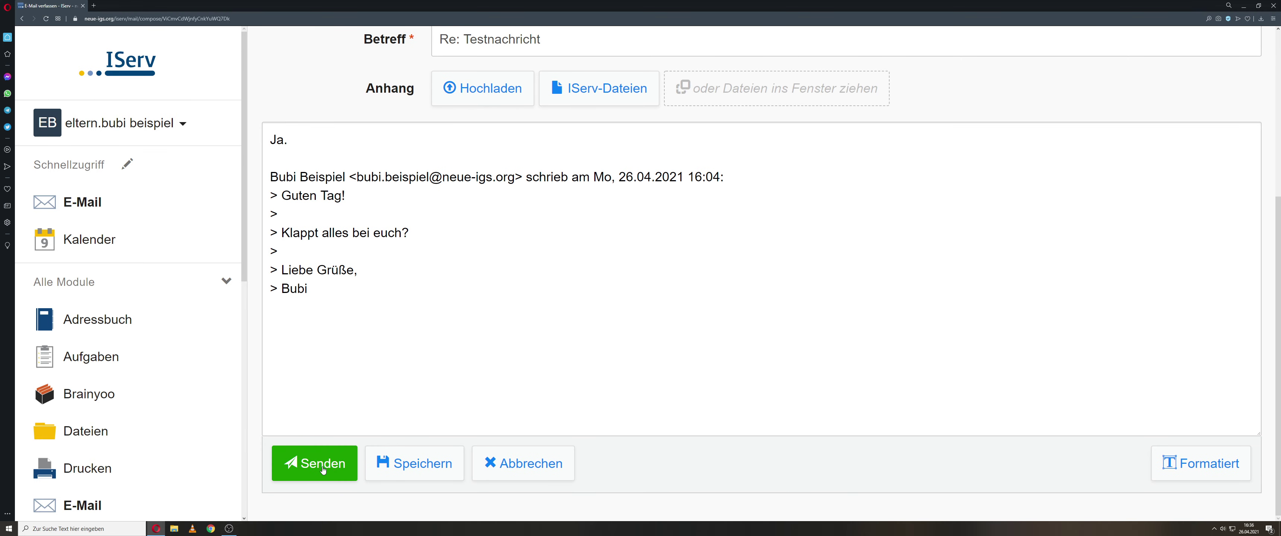
click(331, 472)
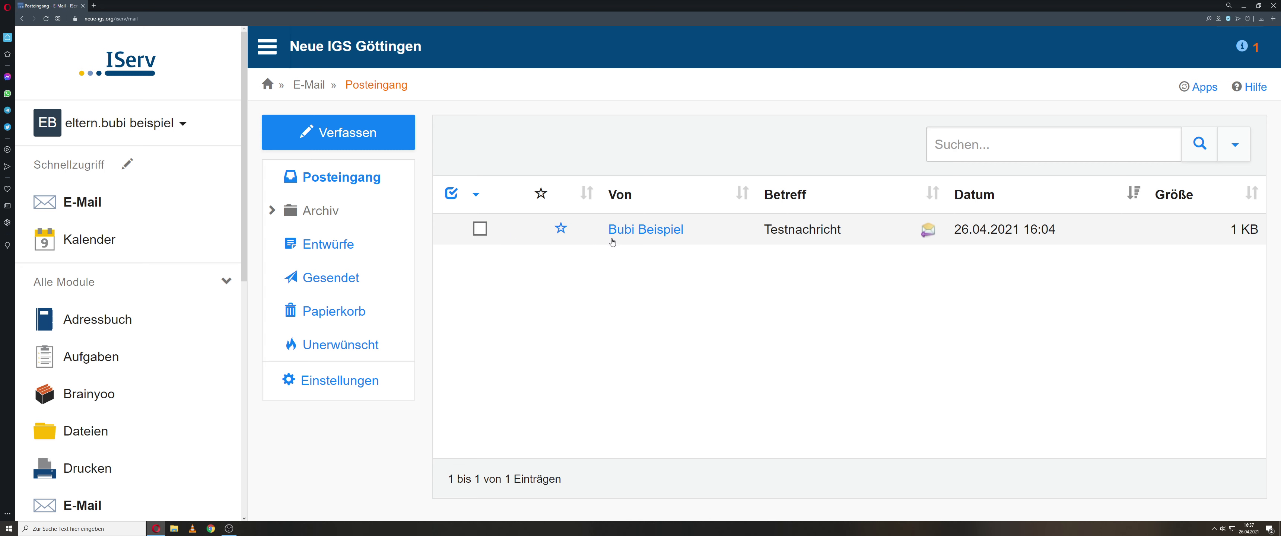
Select the message Testnachricht in the inbox and archive it
click(485, 230)
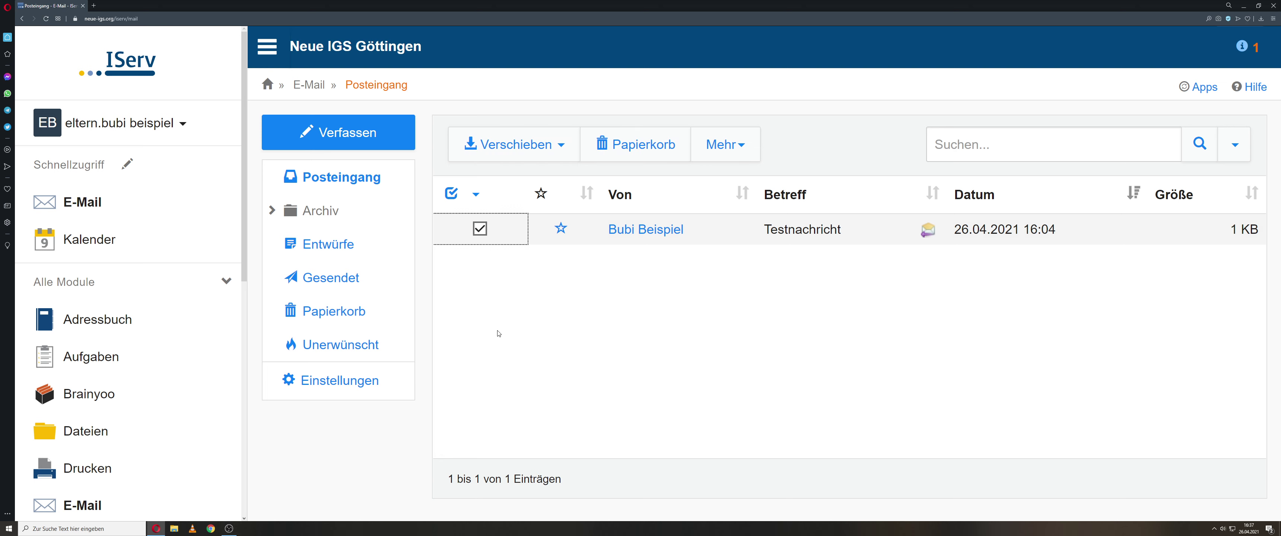
click(560, 149)
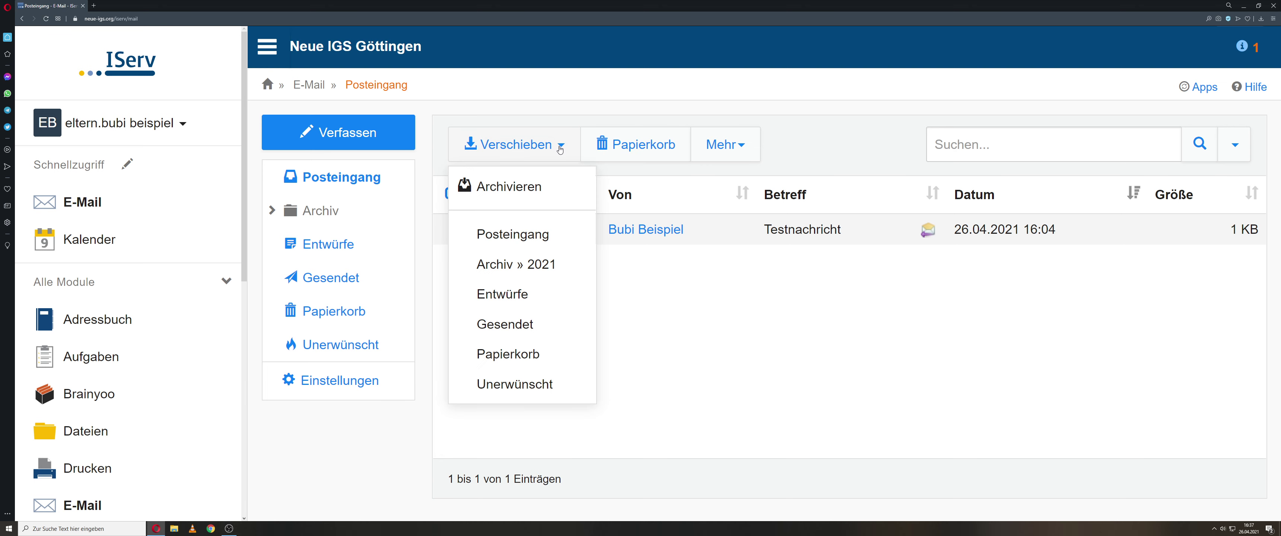
click(511, 193)
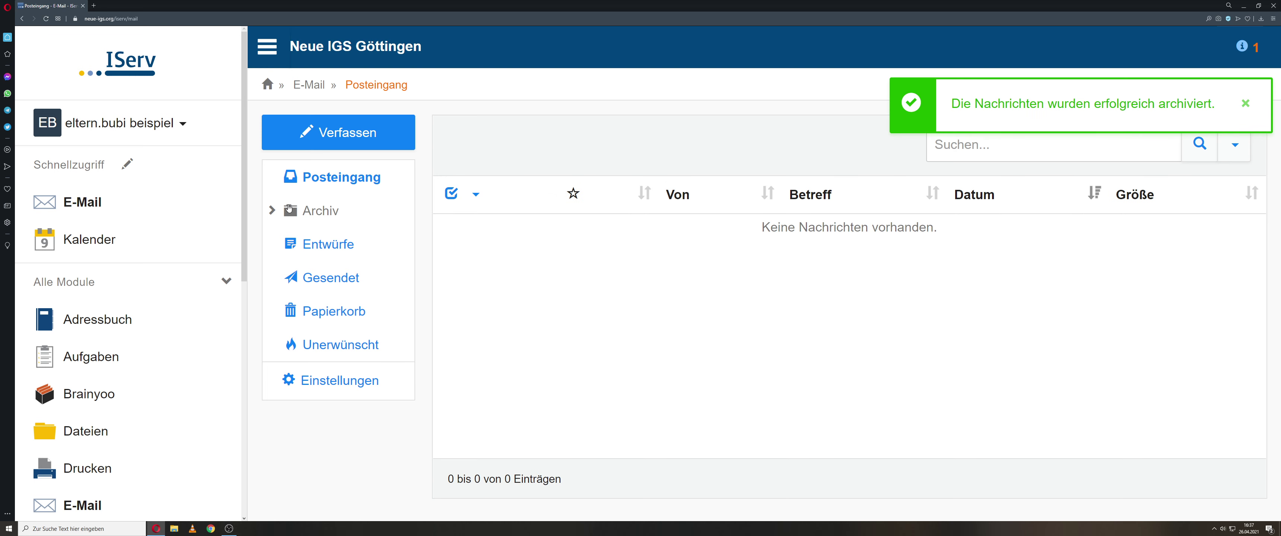
View the archive folder 2021 and start composing a new e-mail
click(310, 214)
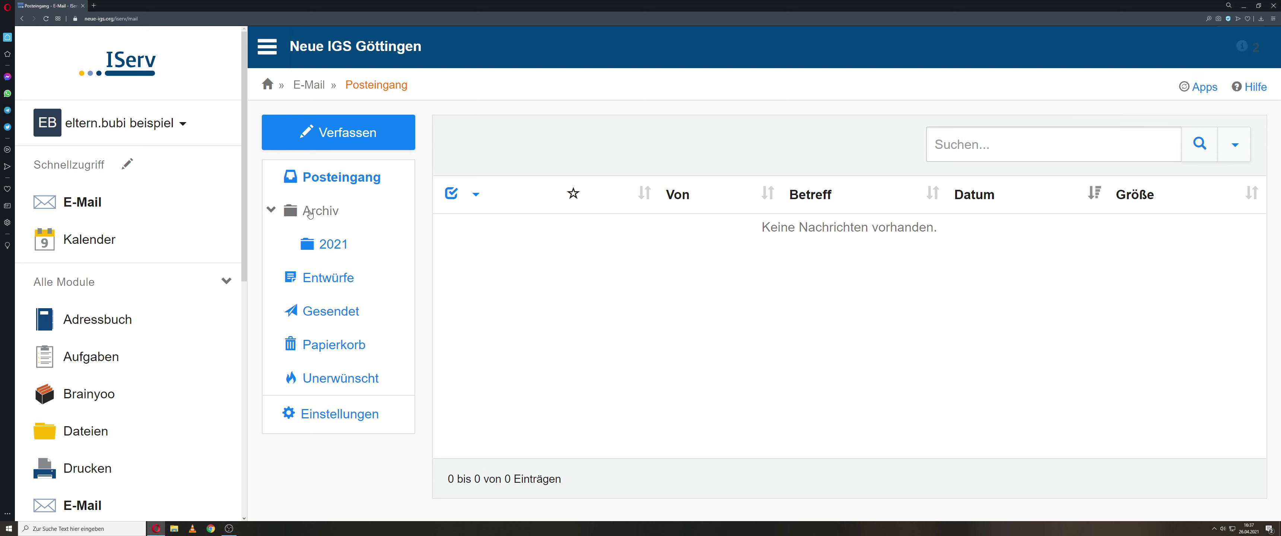
click(336, 242)
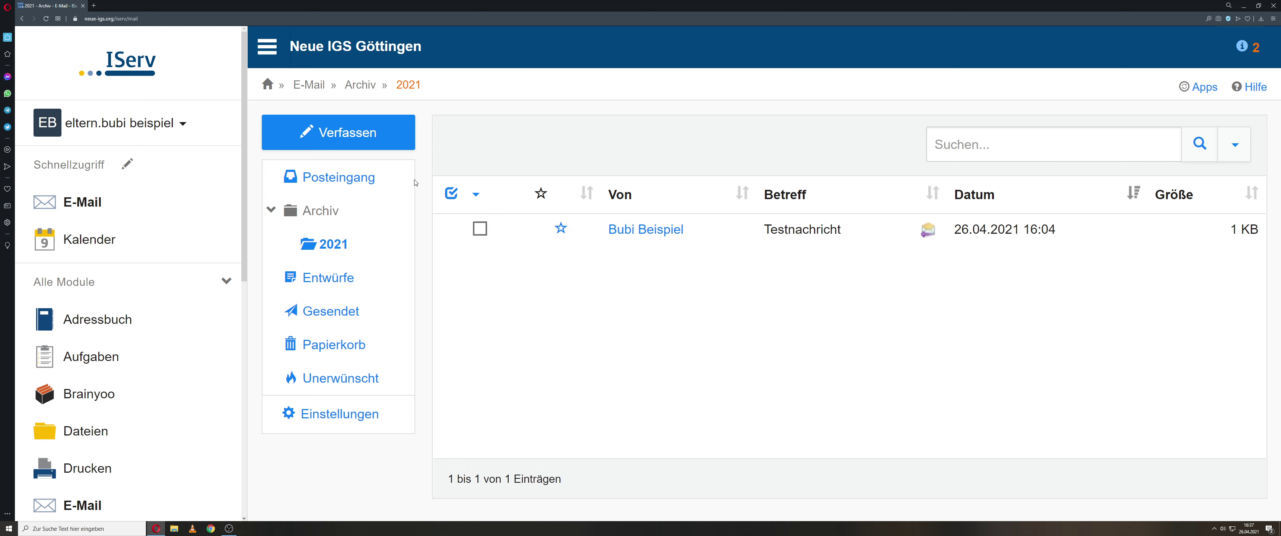
click(335, 137)
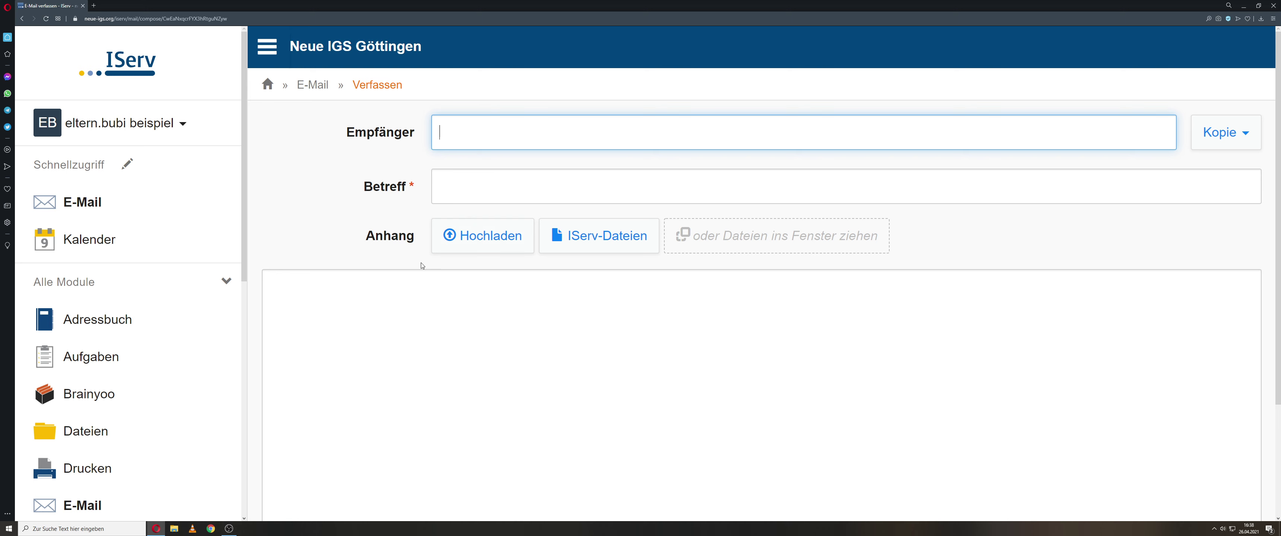
click(365, 315)
text(bu)
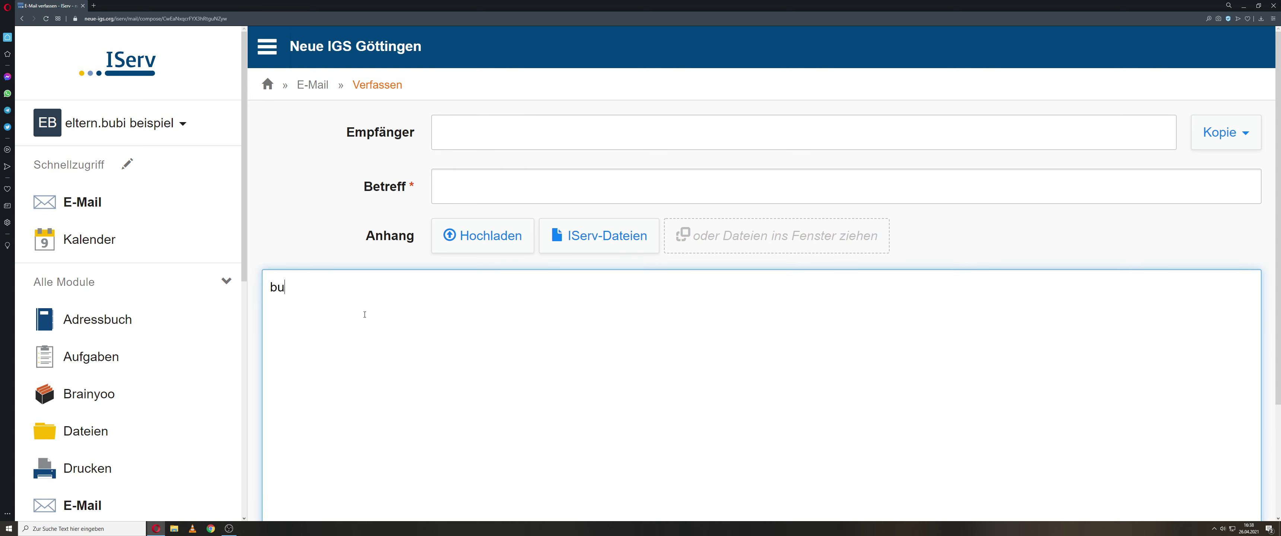
text(bi)
double_click(321, 286)
key(BackSpace)
Search for the recipient by first name and add the suggested entry marked Schüler as Empfänger
click(467, 135)
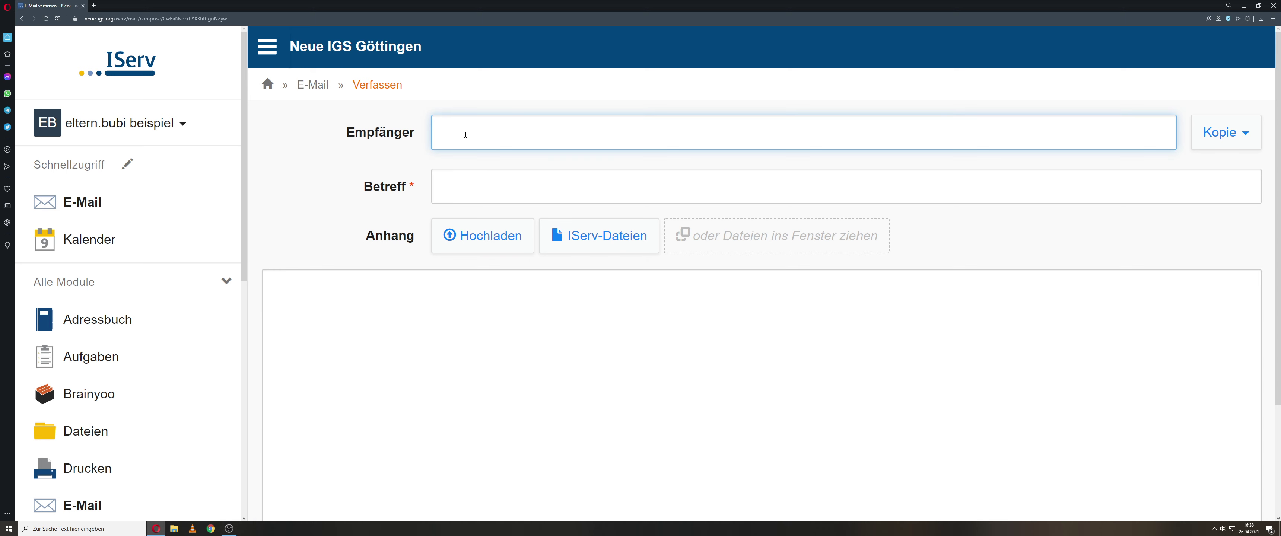
text(bubi)
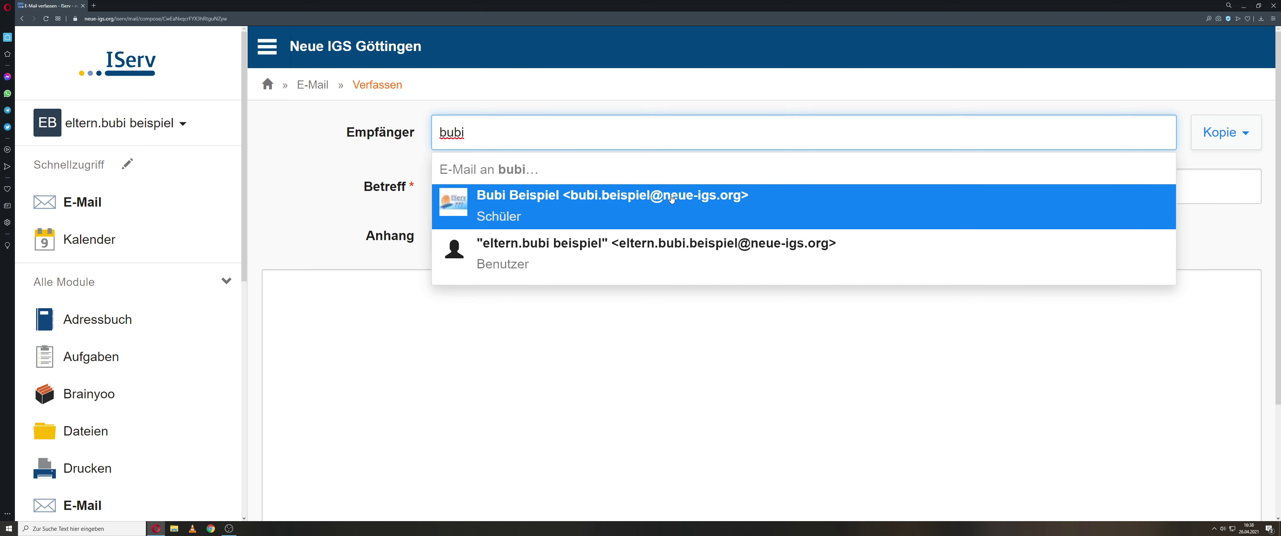
click(650, 198)
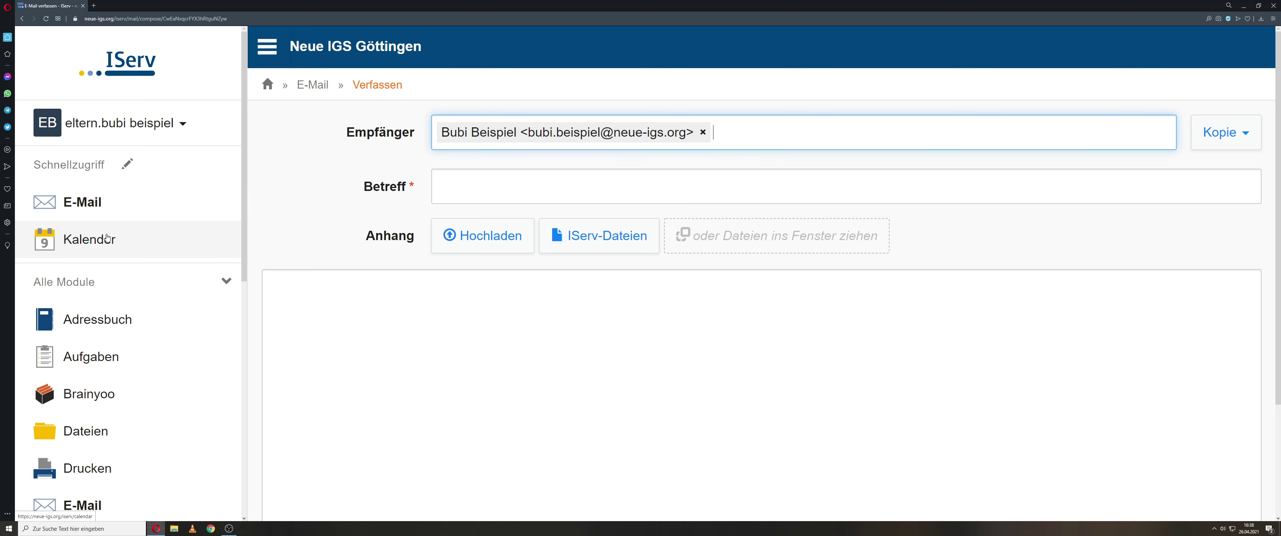
Try to switch to Kalender from the unsent e-mail, and cancel leaving the page
click(77, 243)
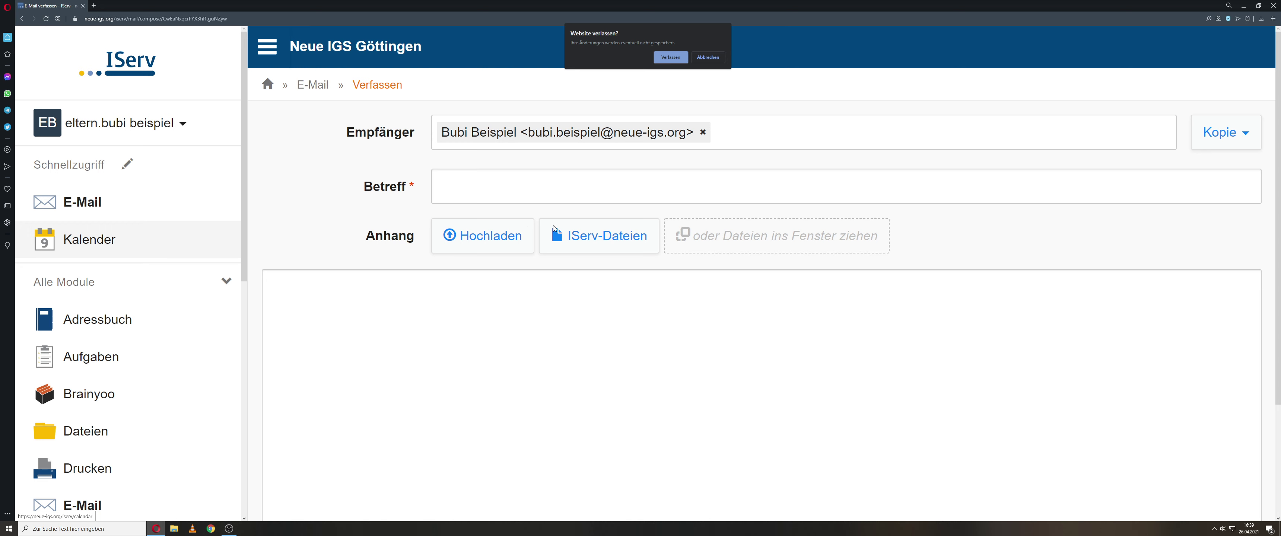
click(707, 57)
Enter "wichtig" as the message text and save the e-mail as a draft without a subject
scroll(541, 176, down, 3)
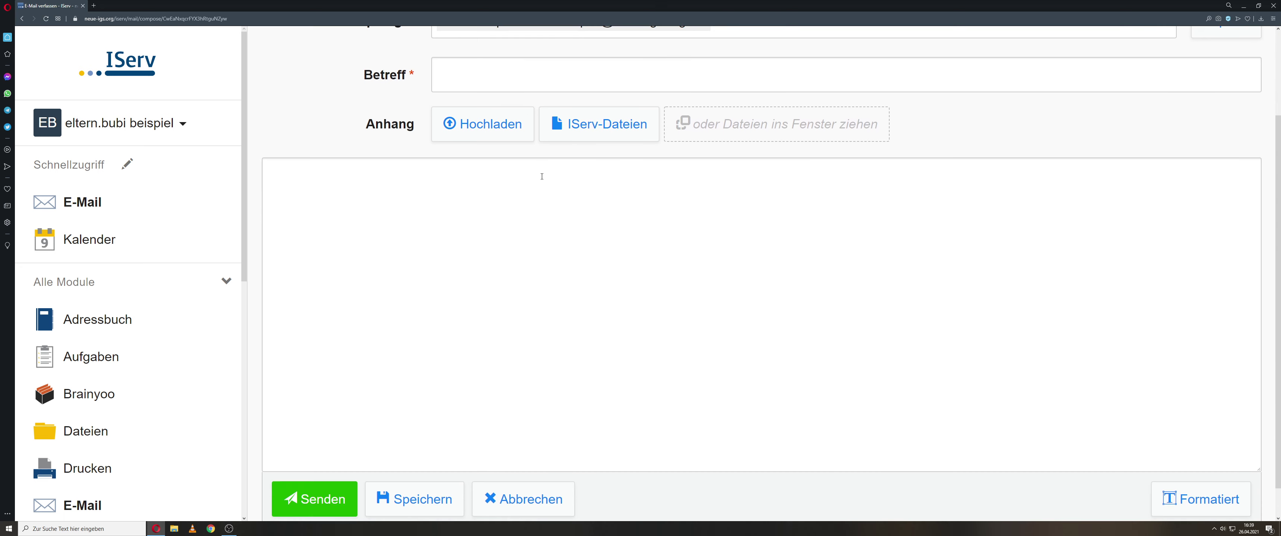
scroll(518, 146, up, 3)
click(420, 302)
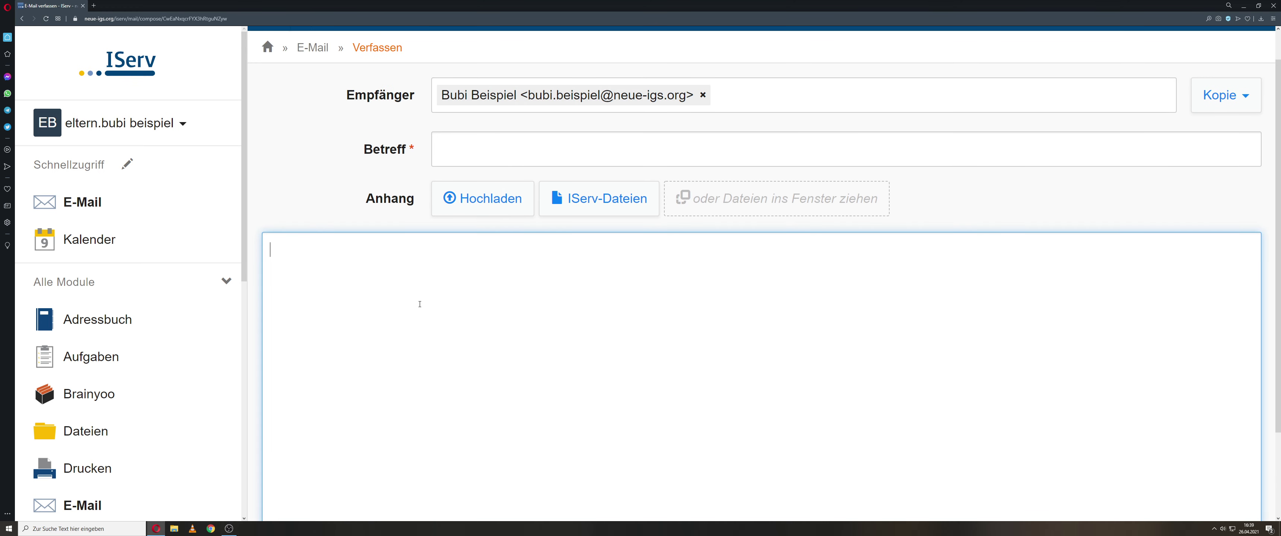
text(wichtih)
key(BackSpace)
text(g)
scroll(420, 304, down, 2)
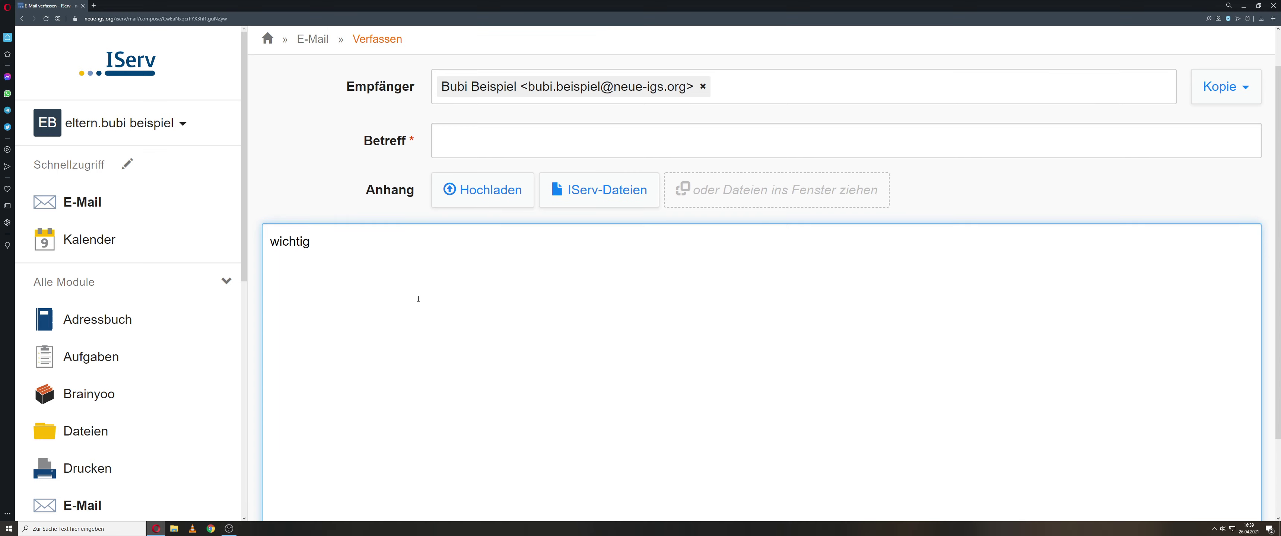
click(415, 469)
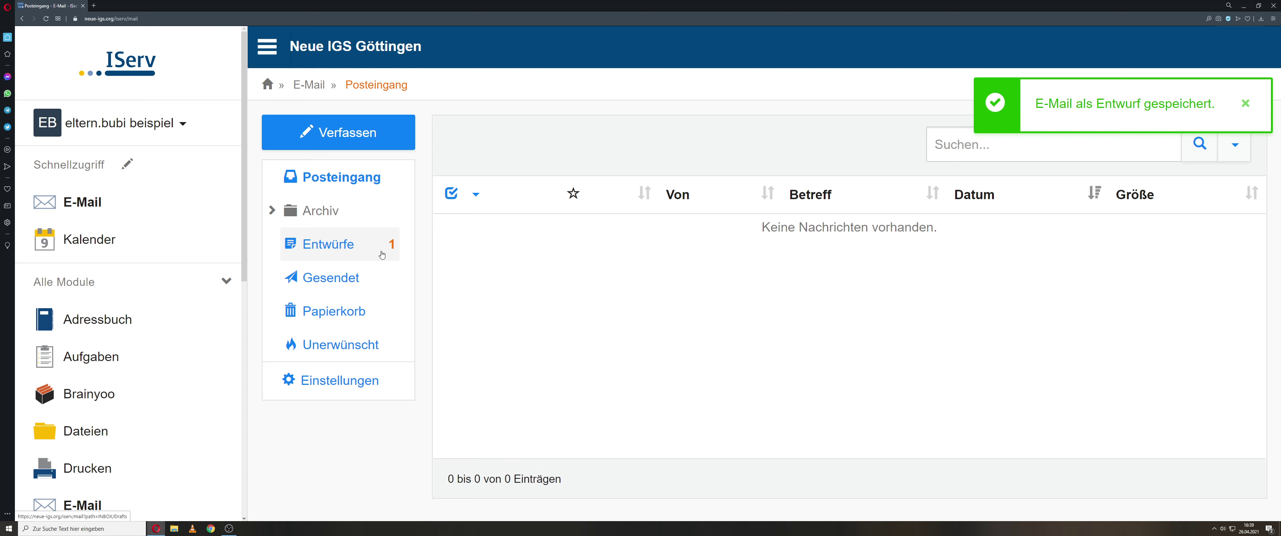
Open Kalender and create the appointment Üben on 15.04.2021 from 16:00 to 17:00 in the account's own calendar
click(105, 244)
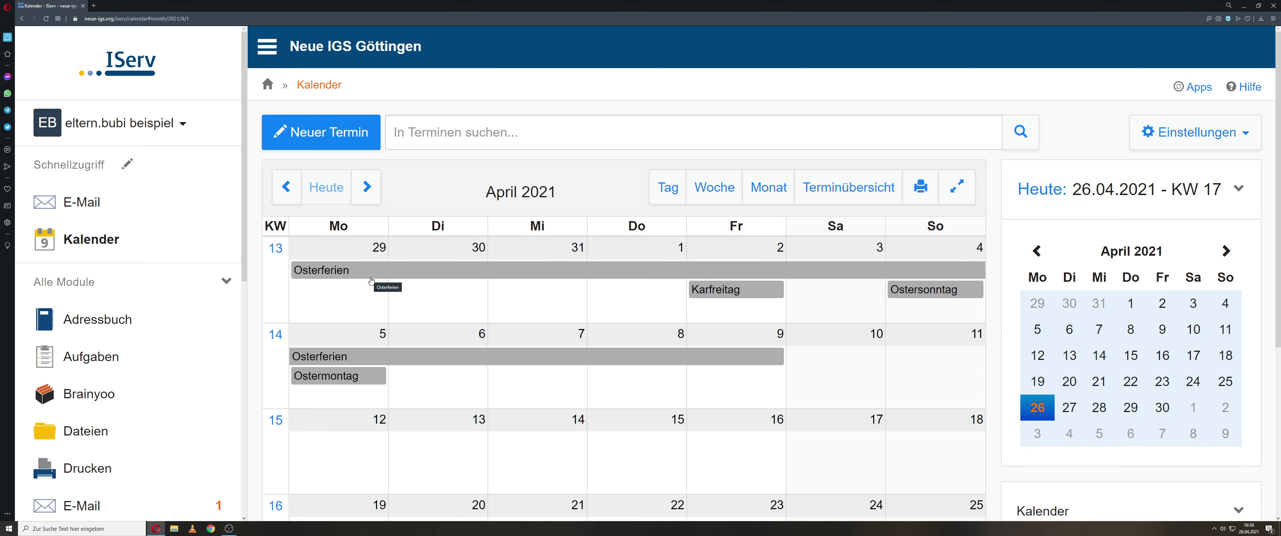
scroll(738, 317, down, 3)
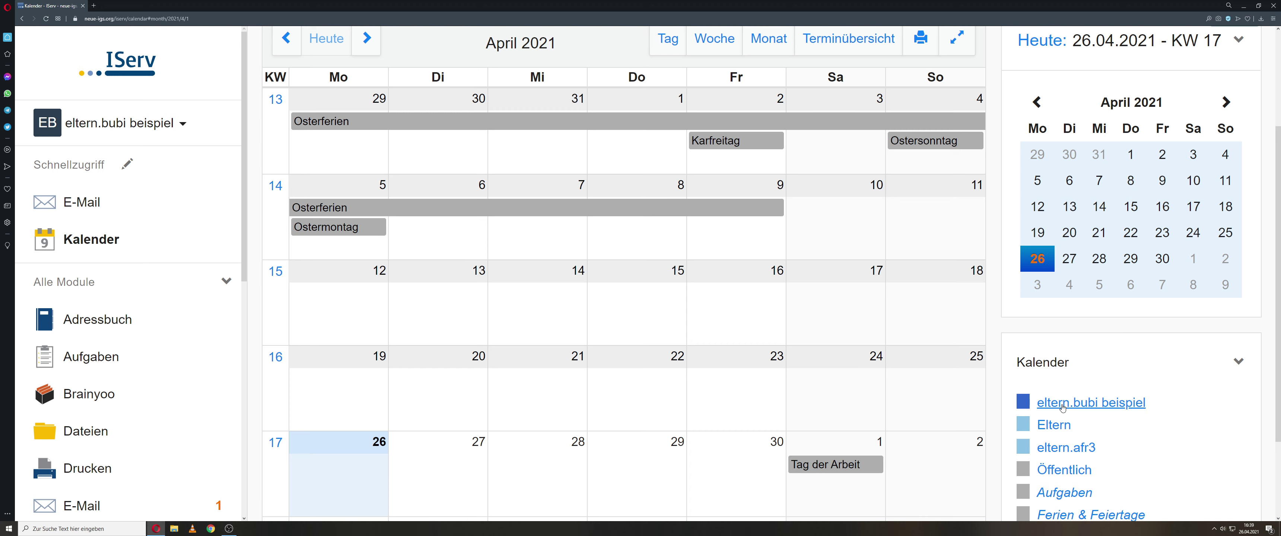
click(653, 292)
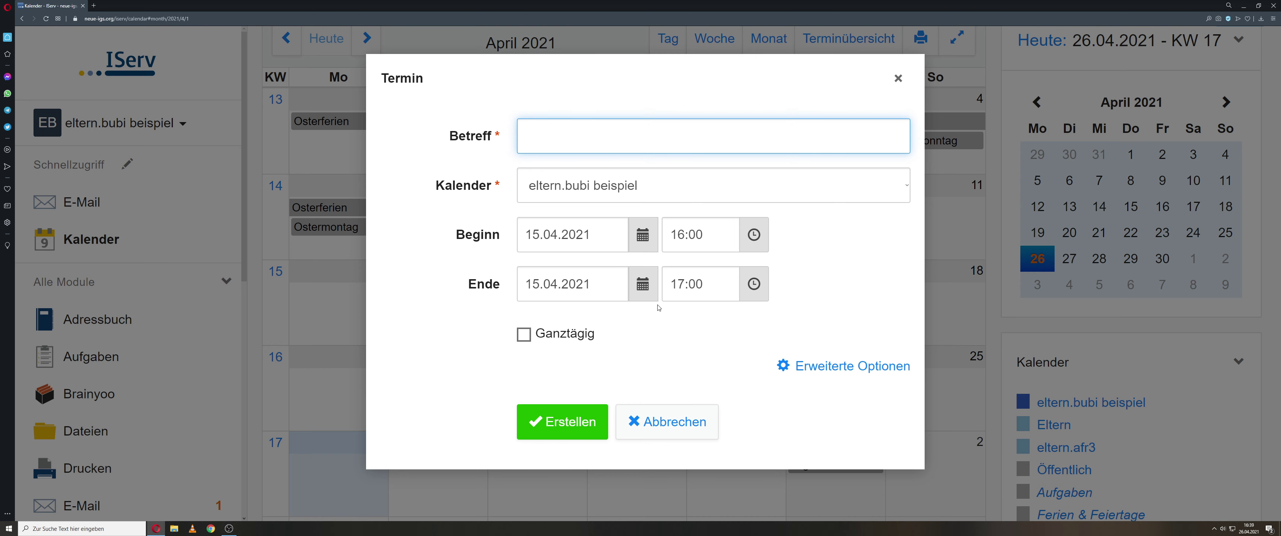
text(Üben)
click(562, 422)
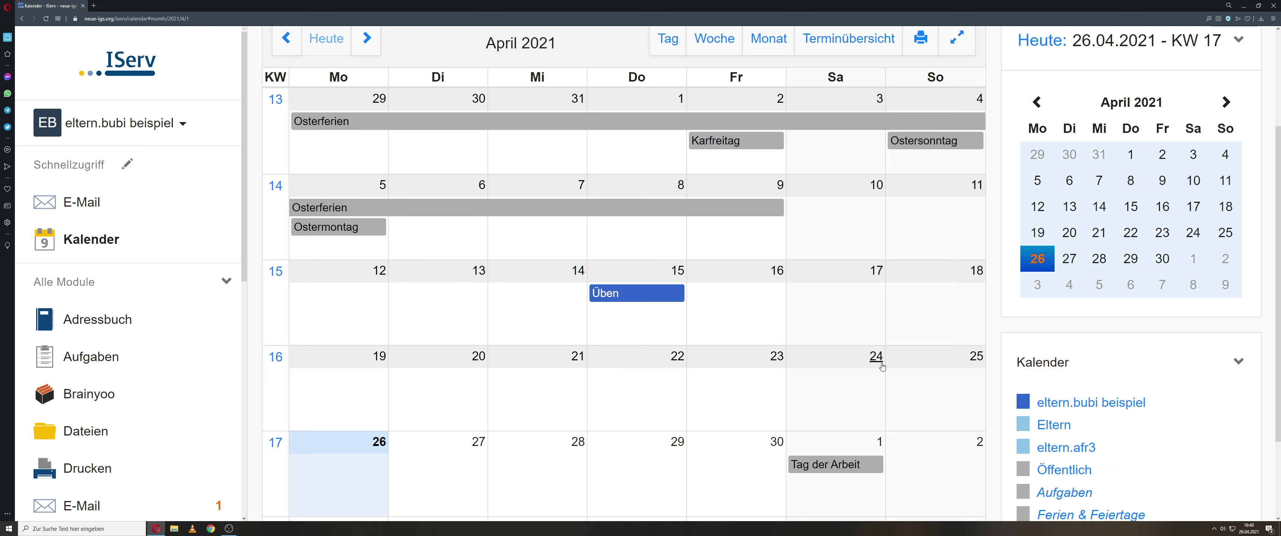
Collapse the Alle Module list and return to the IServ start page
scroll(476, 257, up, 2)
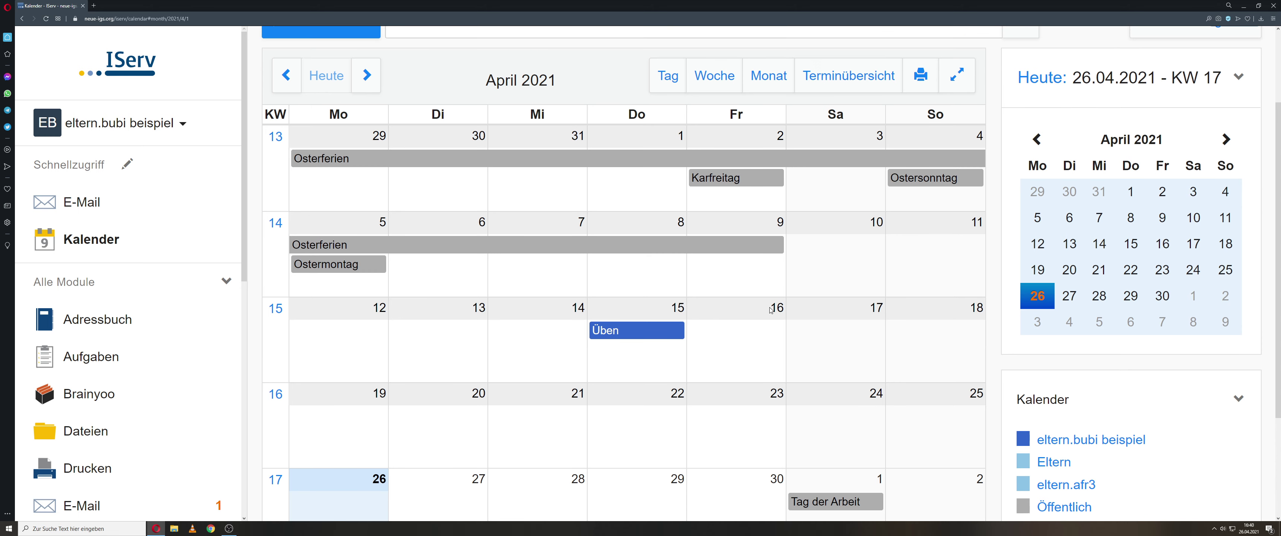
scroll(476, 256, up, 1)
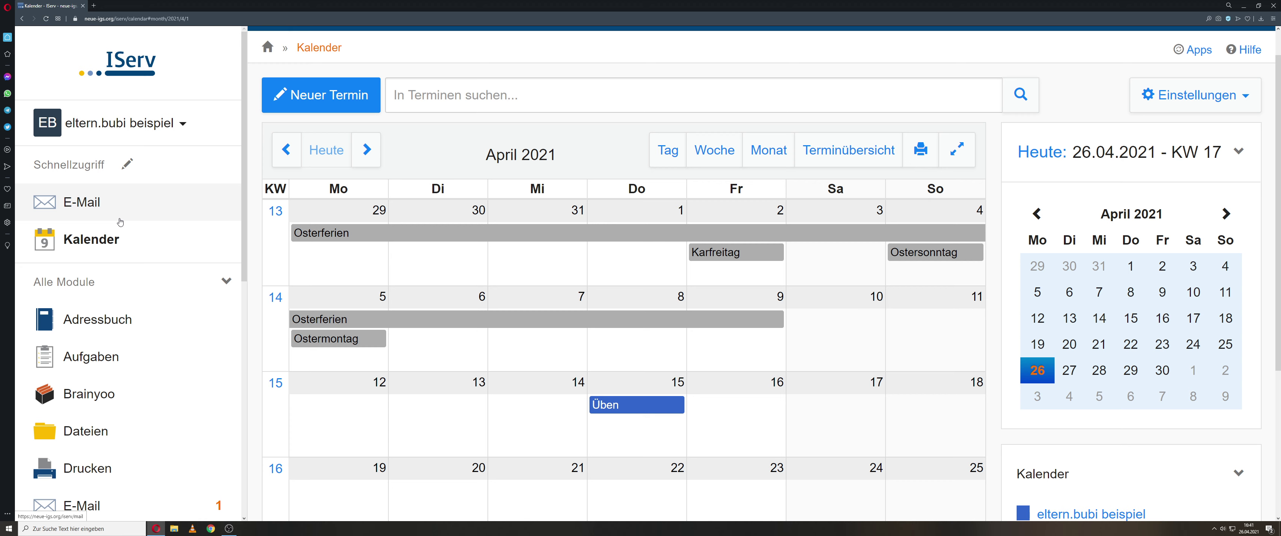
click(226, 282)
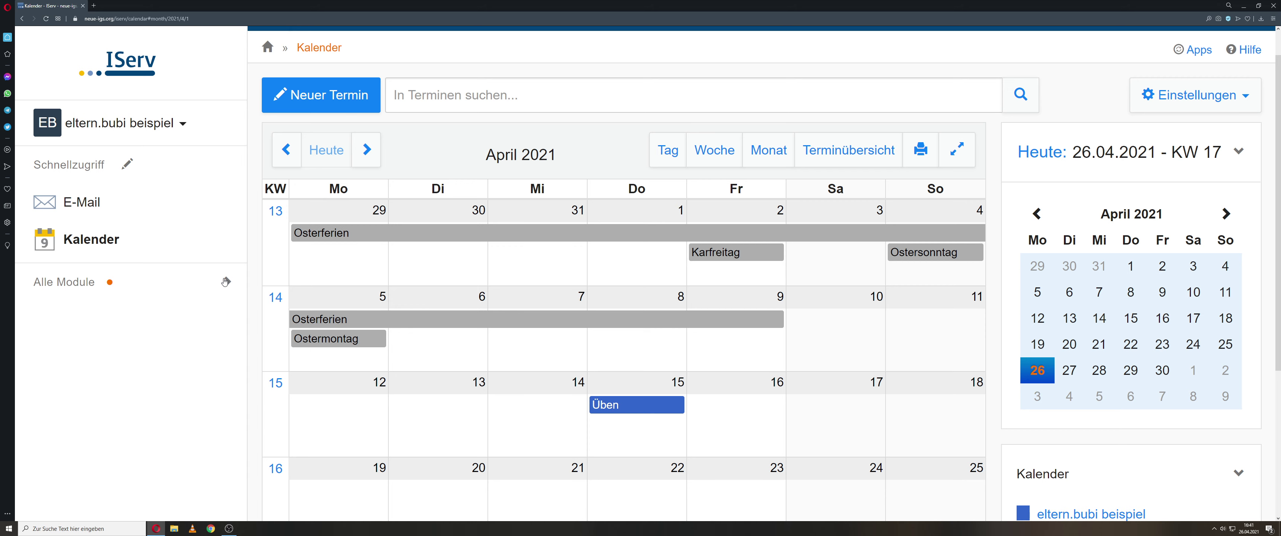
scroll(215, 325, up, 1)
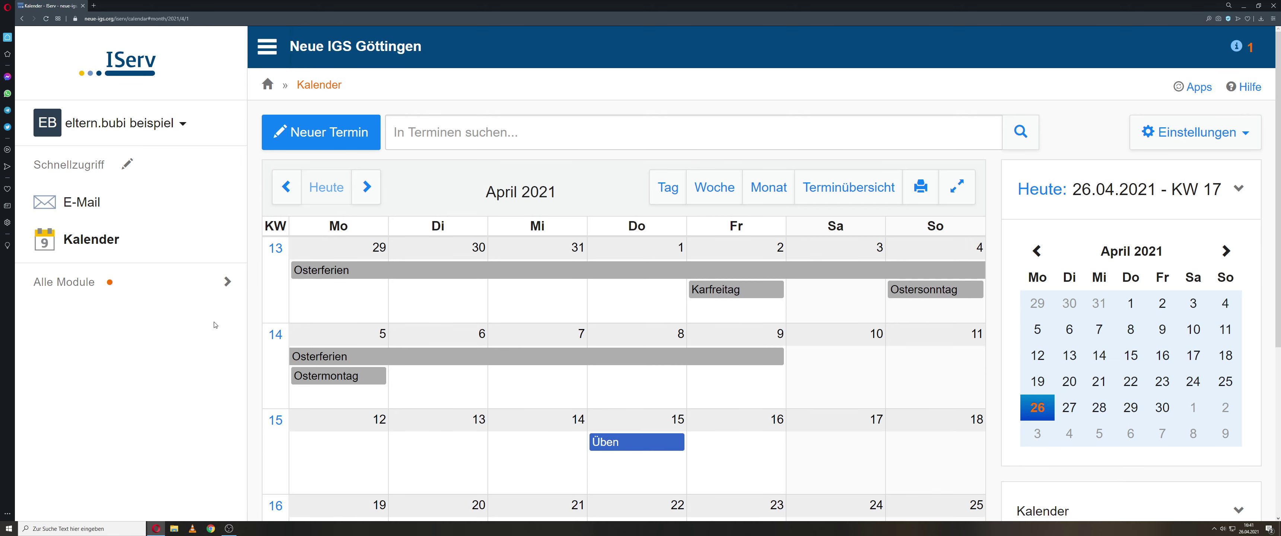
click(119, 67)
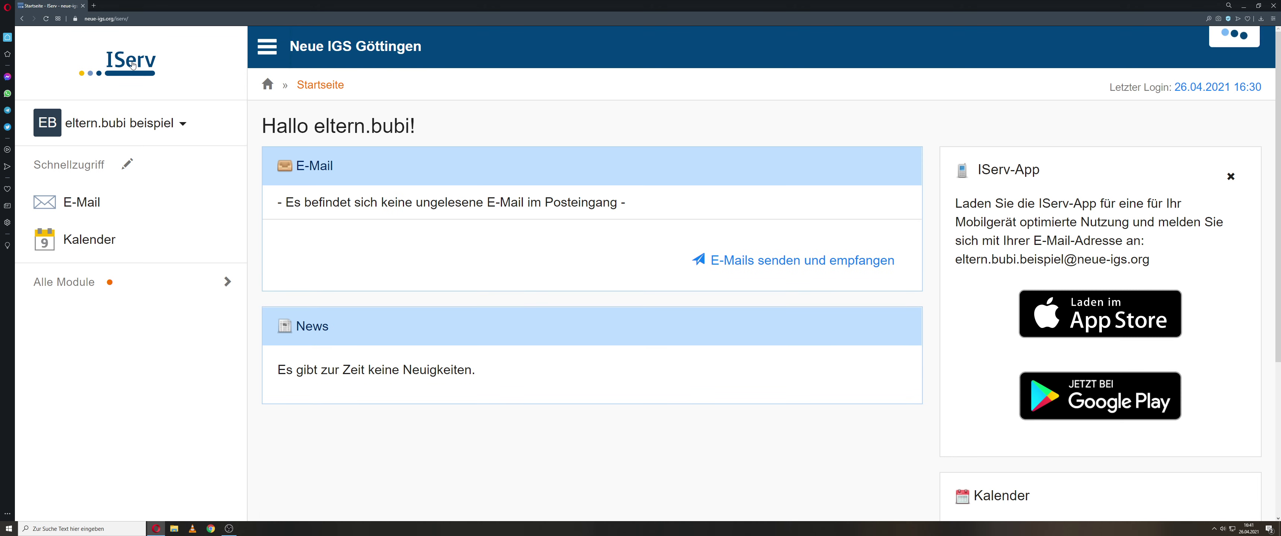